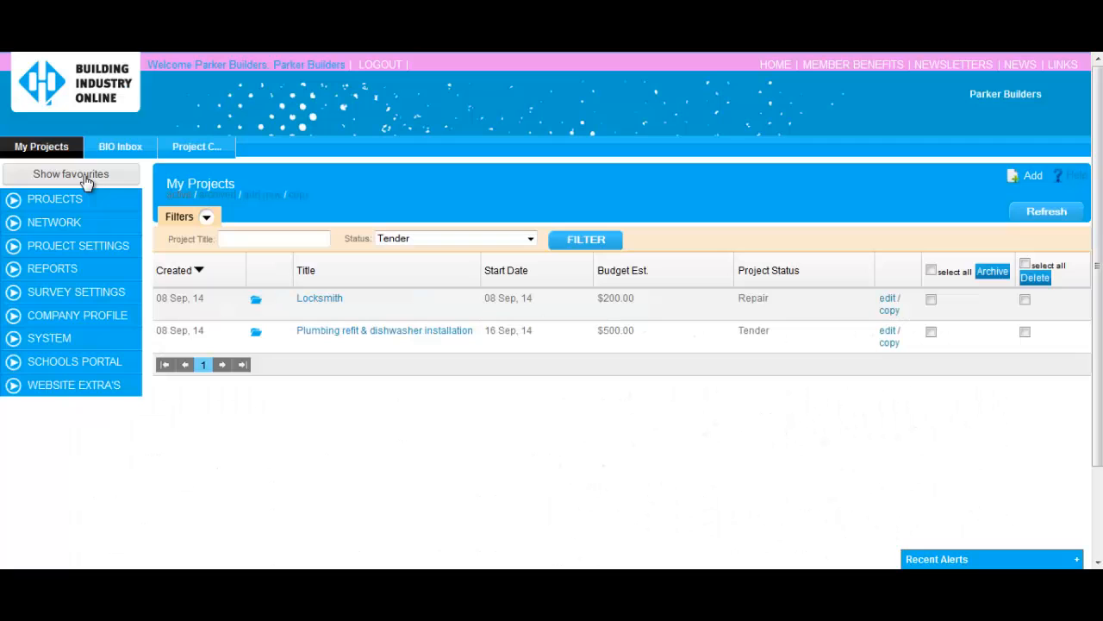
Step: In Asset Management, start a new budget timeline titled Brisbane 2014 - 2015 with a budget of $895000
left_click(67, 202)
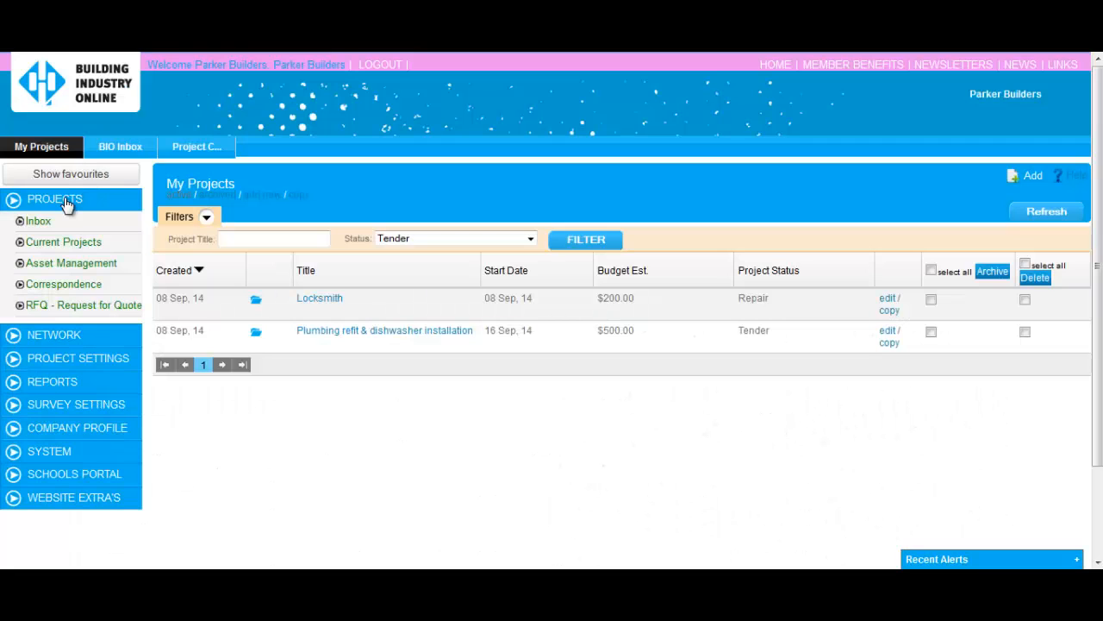
left_click(71, 264)
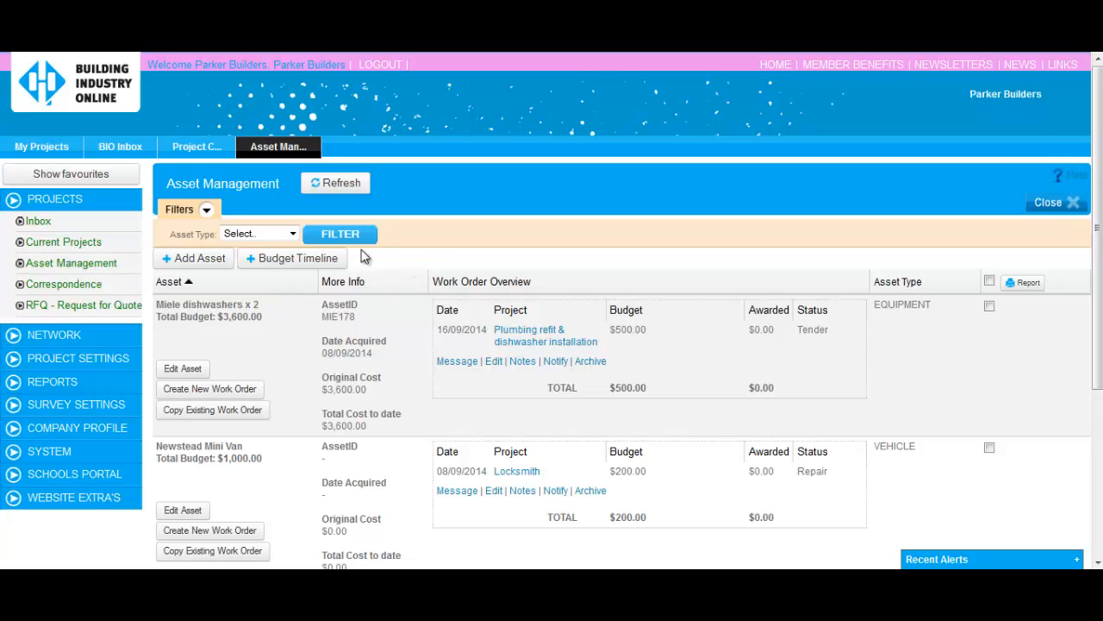
left_click(319, 260)
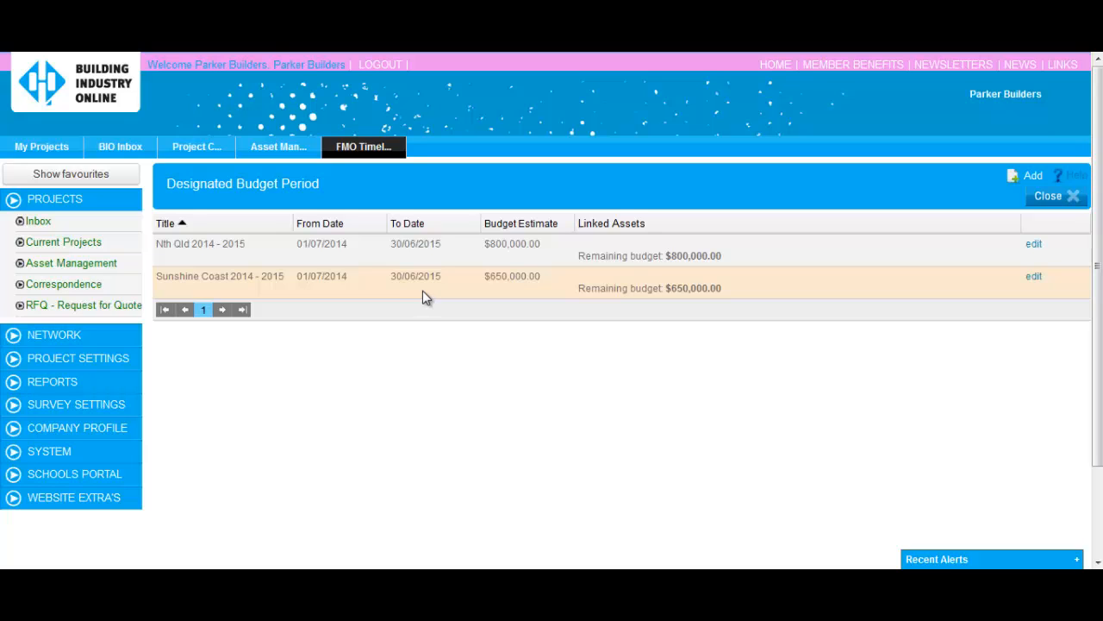
left_click(1035, 175)
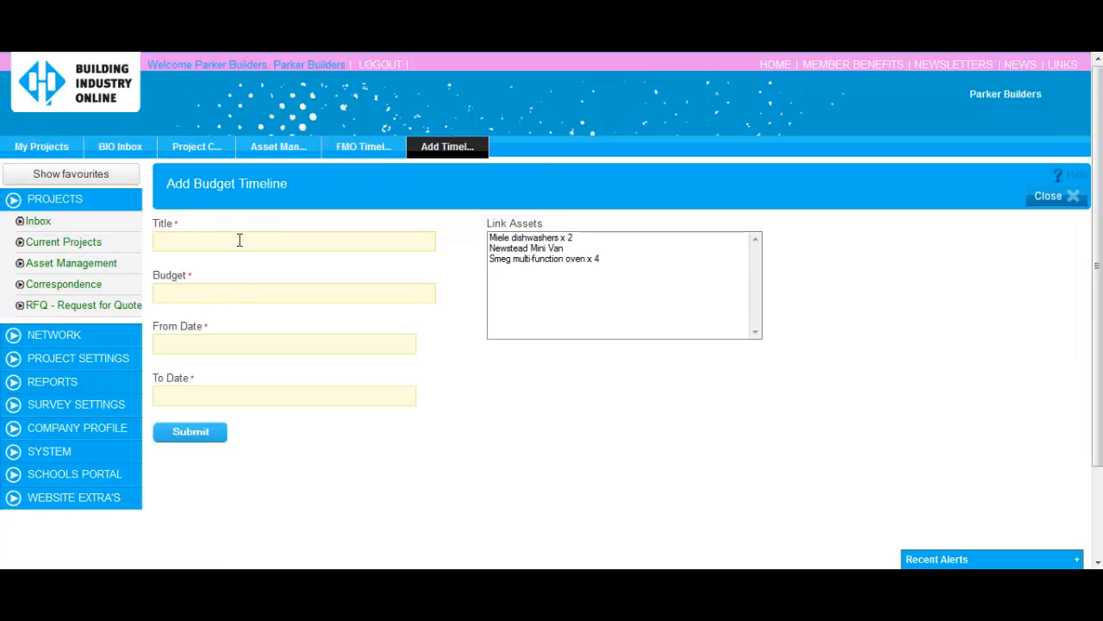
type("Brisbane 20")
type("$")
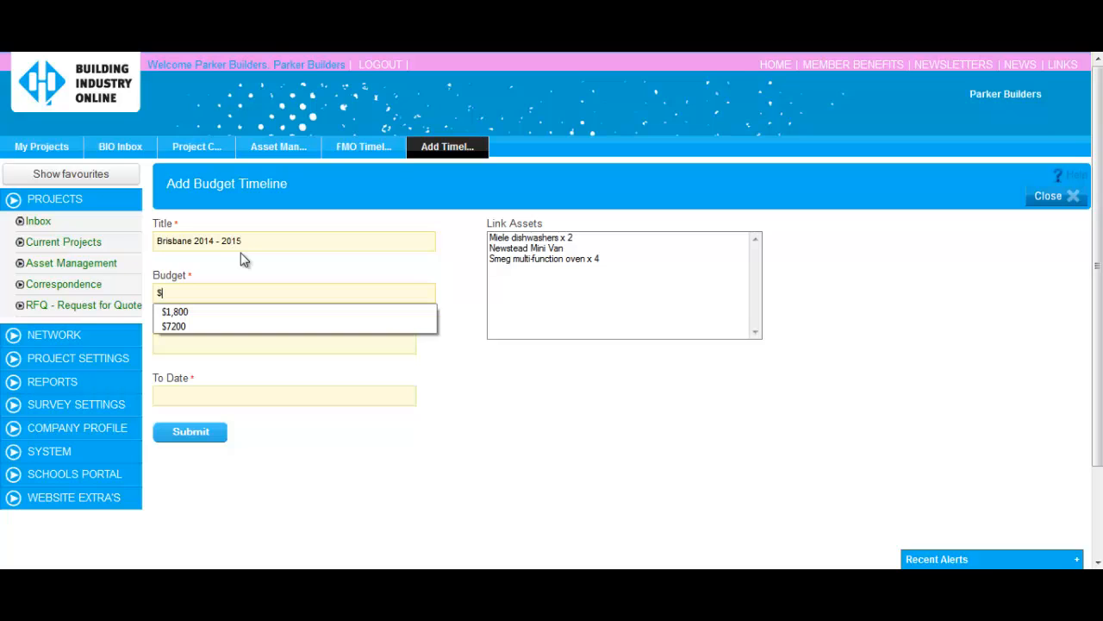
type("895000")
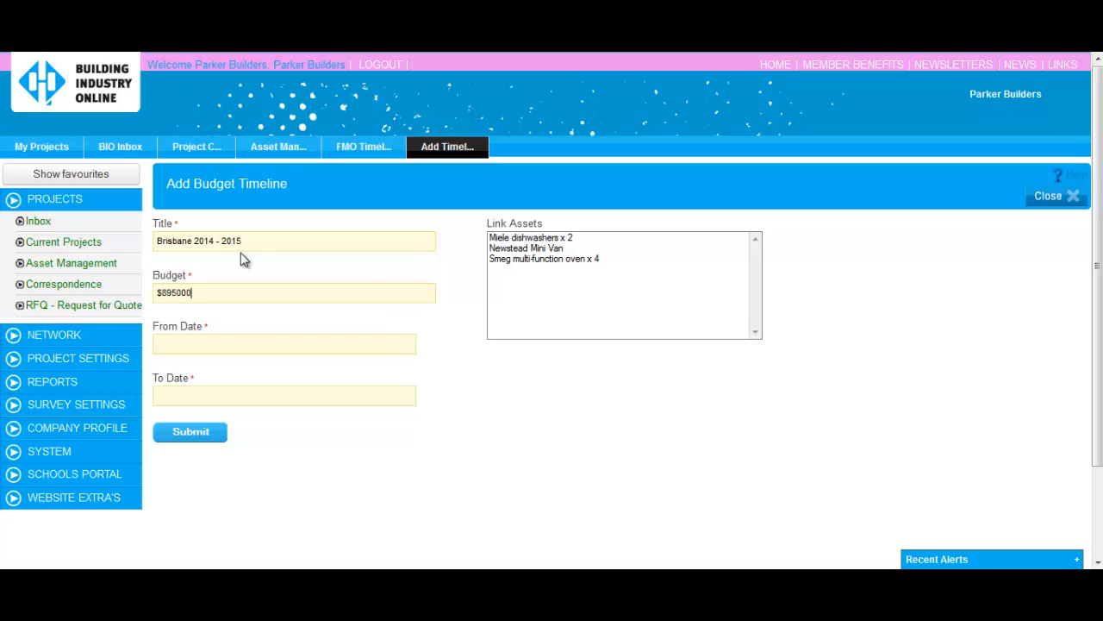
Step: Set the budget timeline's period to run from 01/07/2014 to 30/06/2015
left_click(239, 341)
type("01/0")
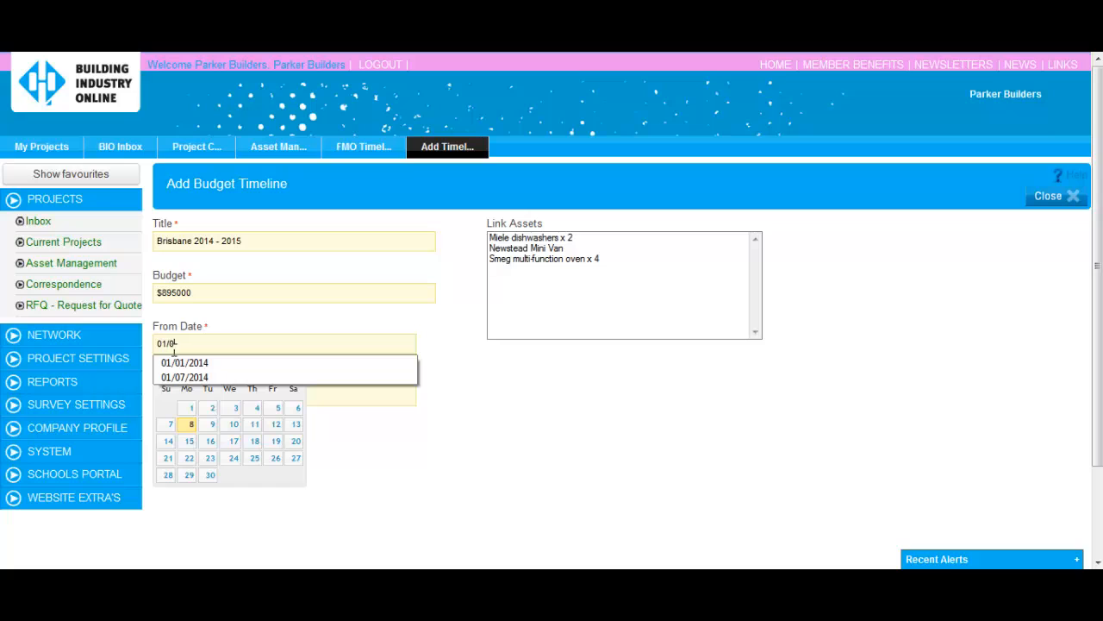
type("7/2014")
left_click(218, 365)
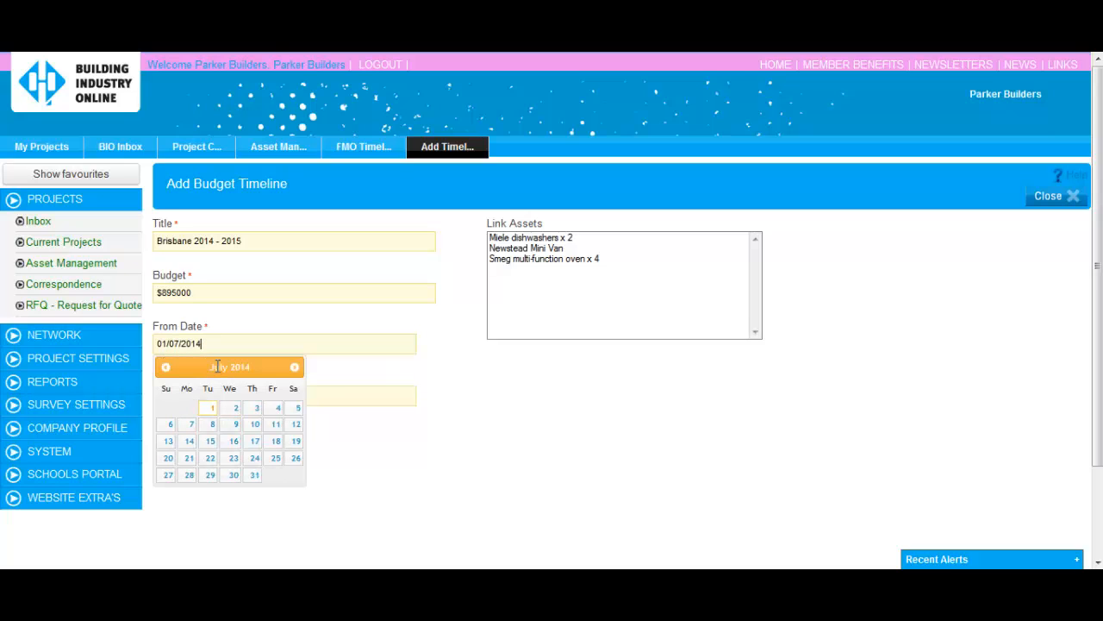
left_click(317, 394)
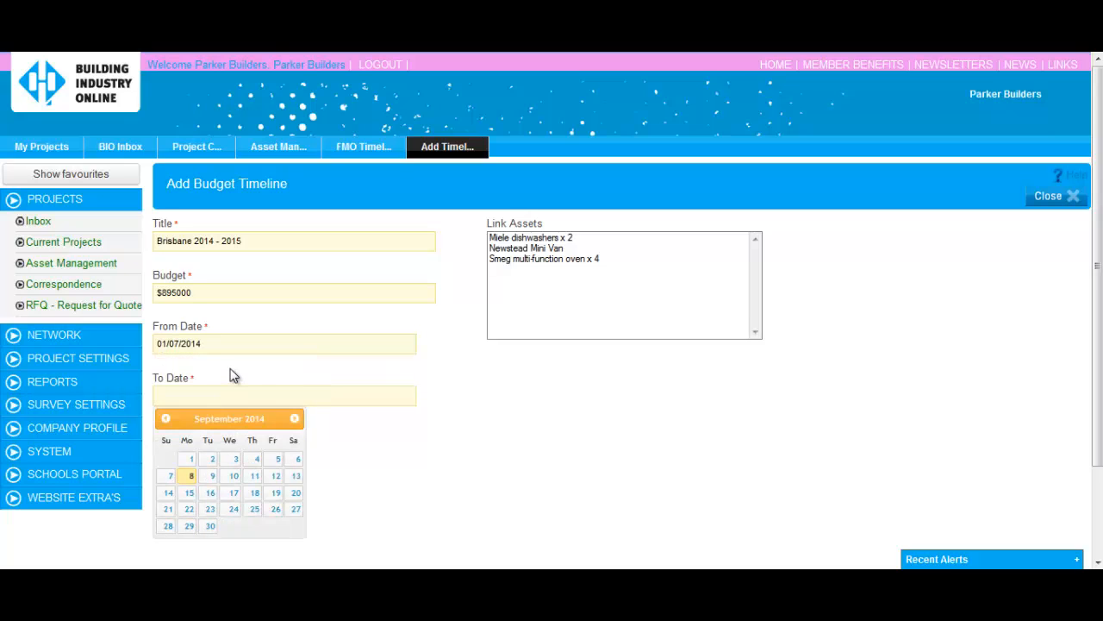
type("30/06/")
left_click(222, 414)
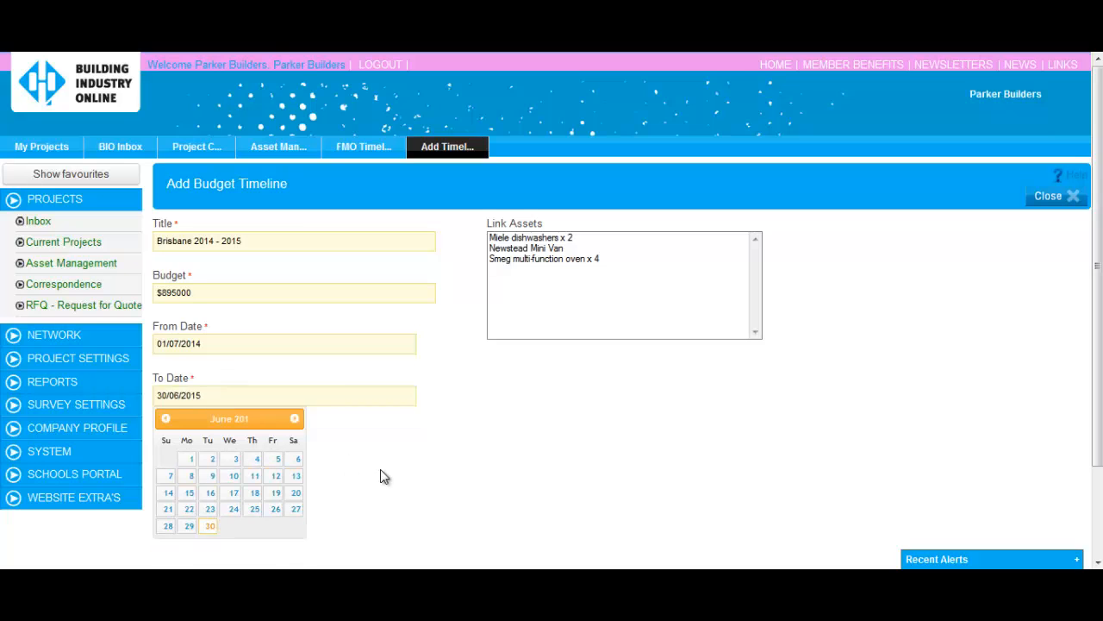
Step: Link the Newstead Mini Van asset to the Brisbane 2014 - 2015 budget timeline and submit the record
key("Return")
left_click(503, 251)
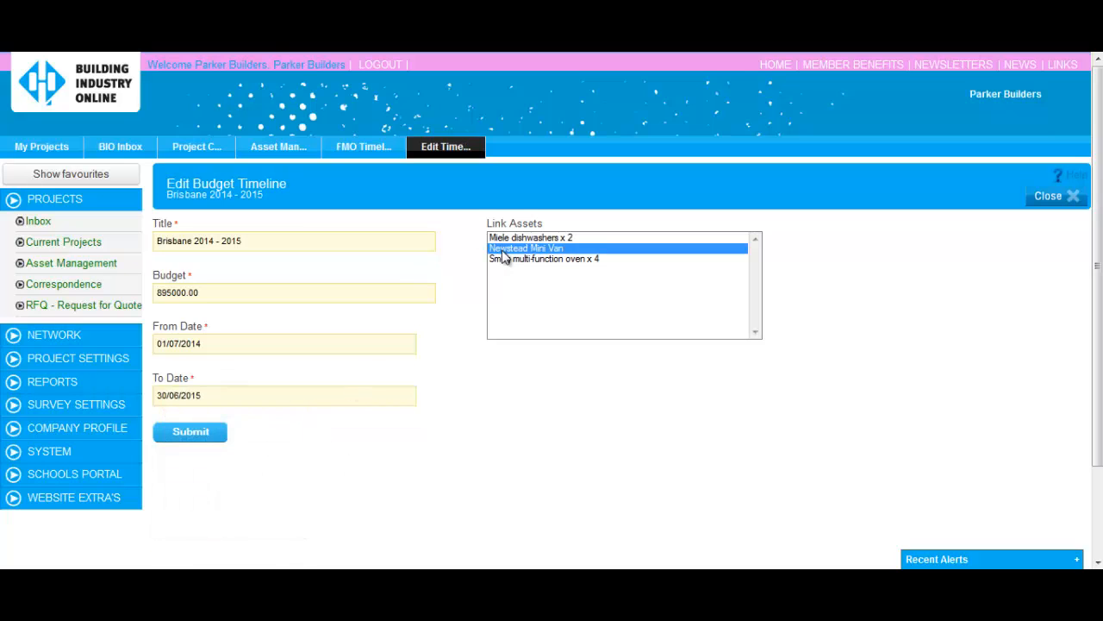
left_click(206, 433)
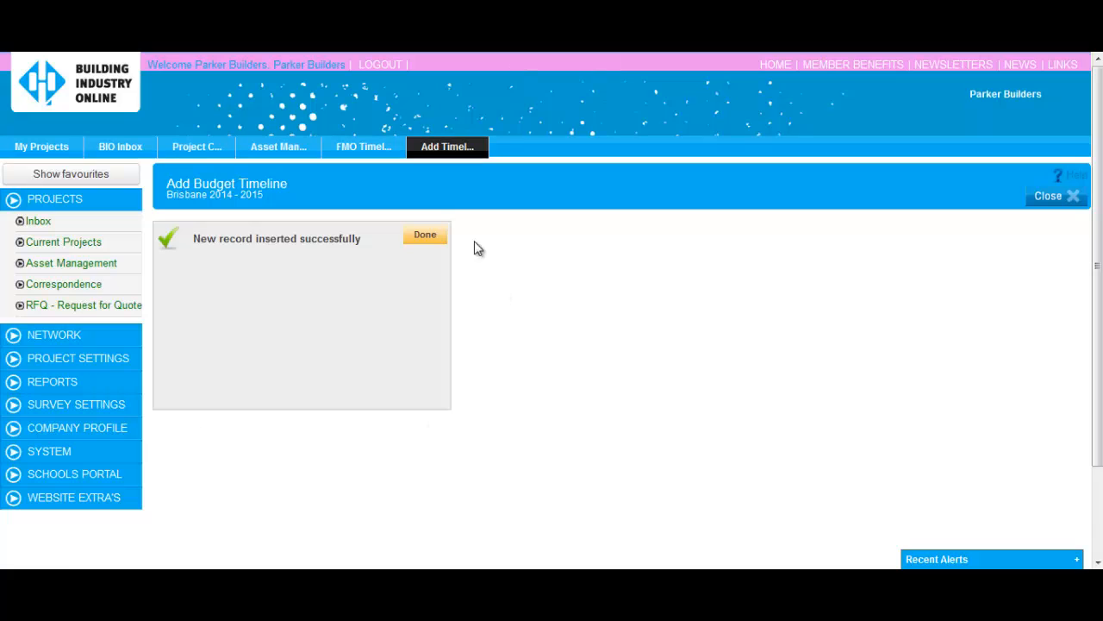
left_click(426, 236)
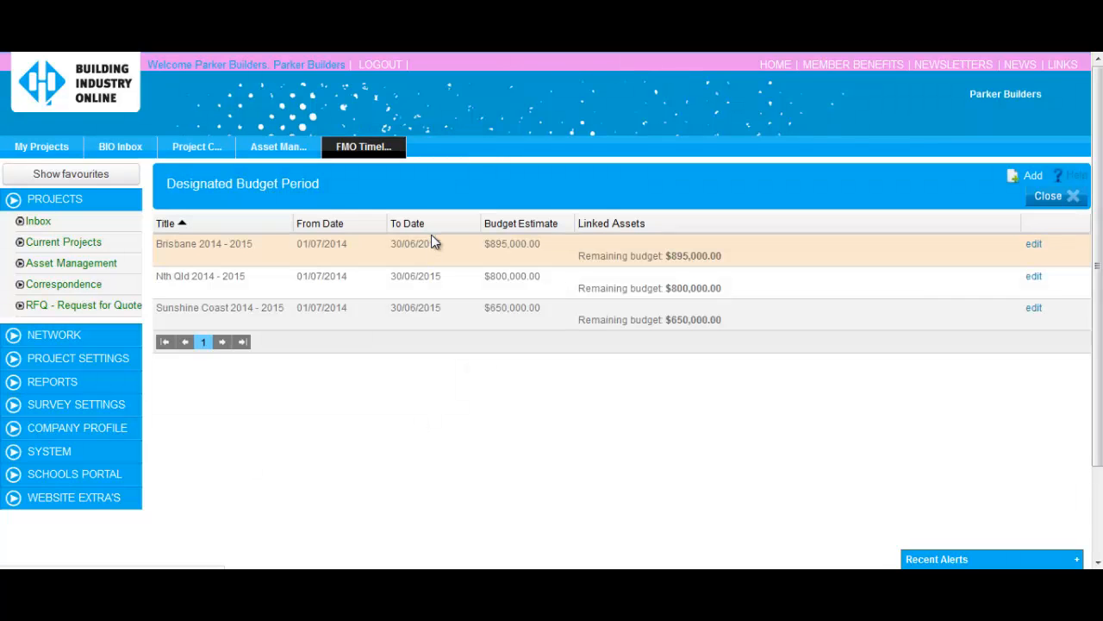
Step: Start a new asset in Asset Management with asset ID BNI47 and the title Newstead Child Care Centre
left_click(65, 264)
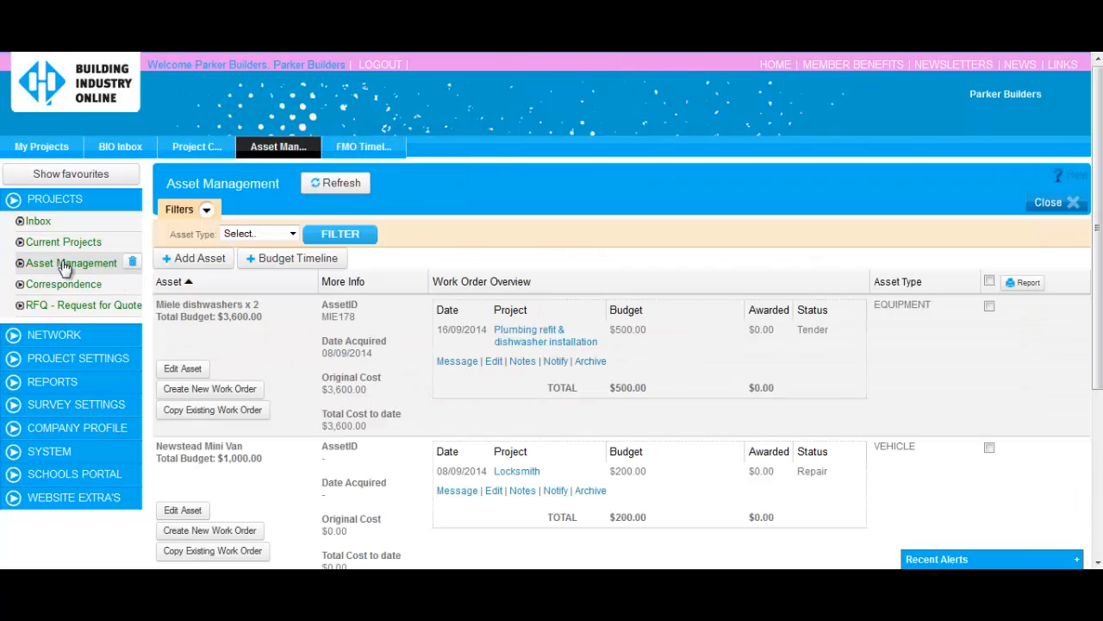
left_click(187, 258)
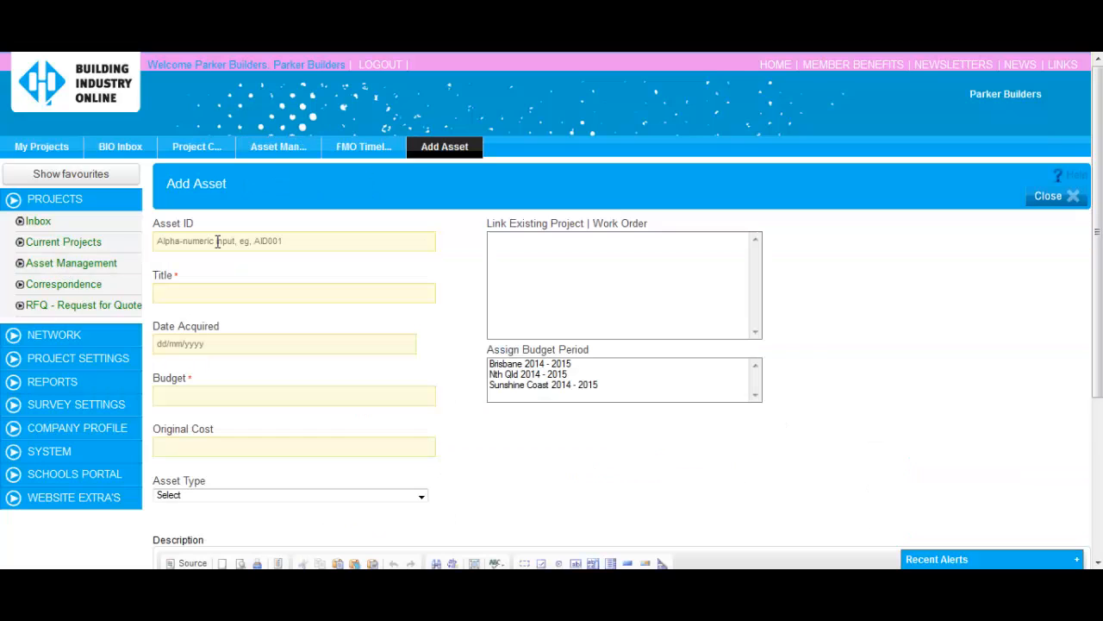
left_click(219, 241)
type("BNI47")
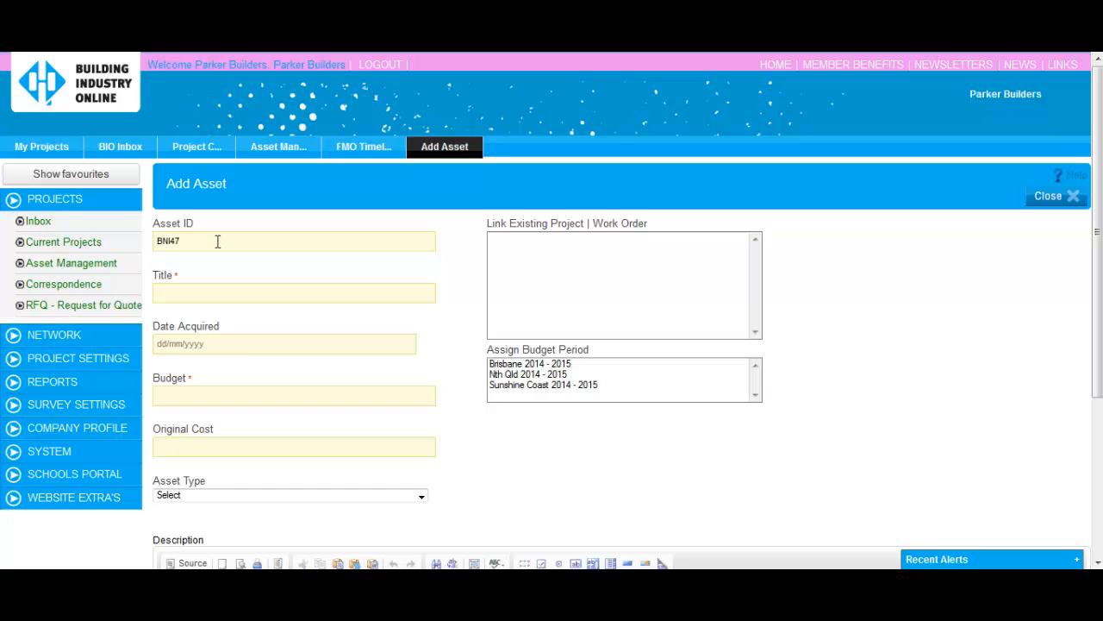
left_click(238, 289)
type("Newstead ")
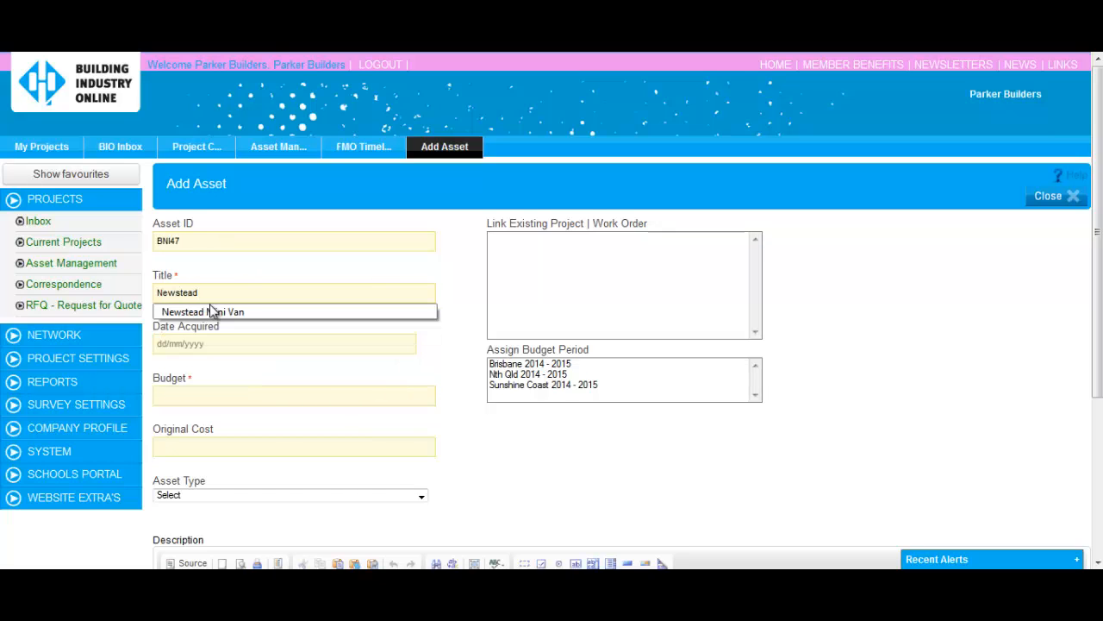
type("Child Care ")
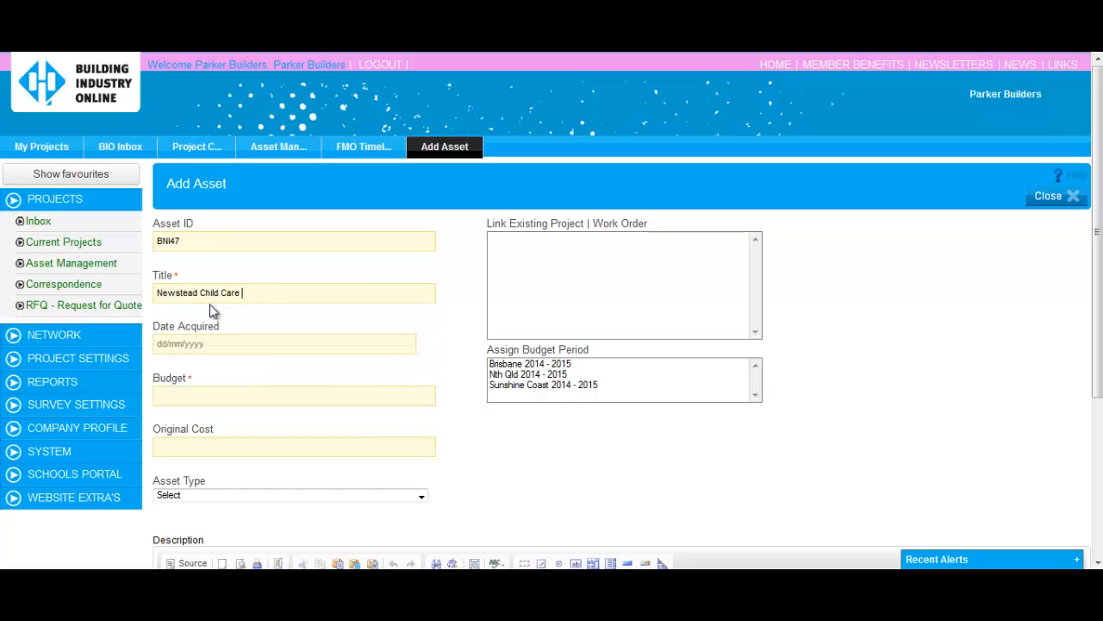
type("Centre")
Step: Set the new asset's acquisition date to 01/01/2011 and its budget to 22000
left_click(213, 346)
type("0")
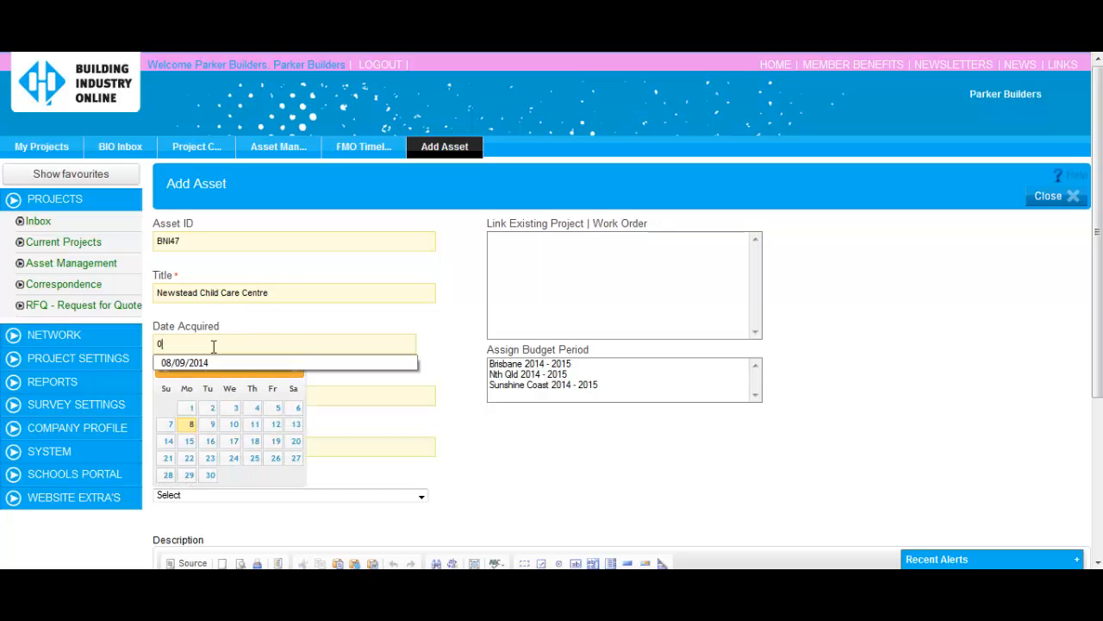
type("1/01/2011")
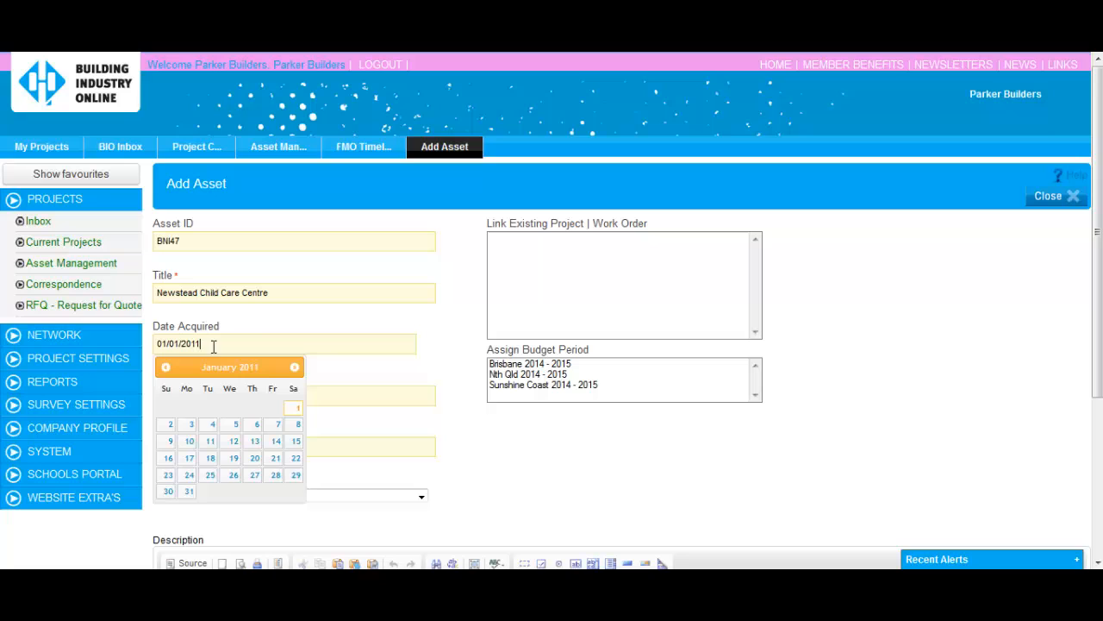
left_click(377, 366)
left_click(201, 397)
type("2200")
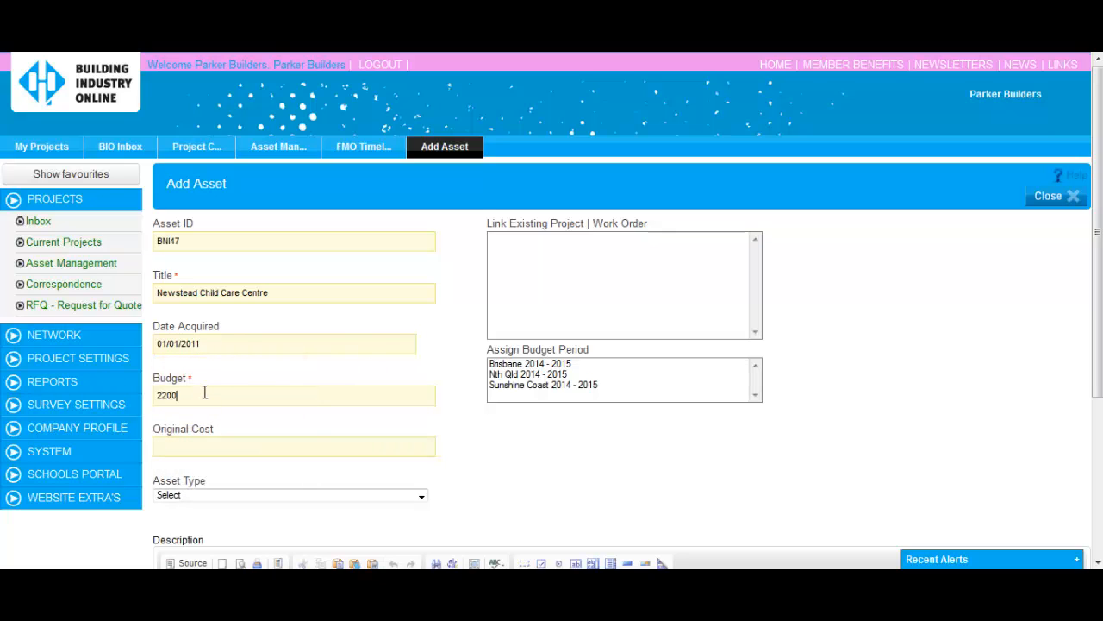
type("0")
Step: Set the asset type to BUILDING and assign the asset to the Brisbane 2014 - 2015 budget period
scroll(231, 445, "down", 1)
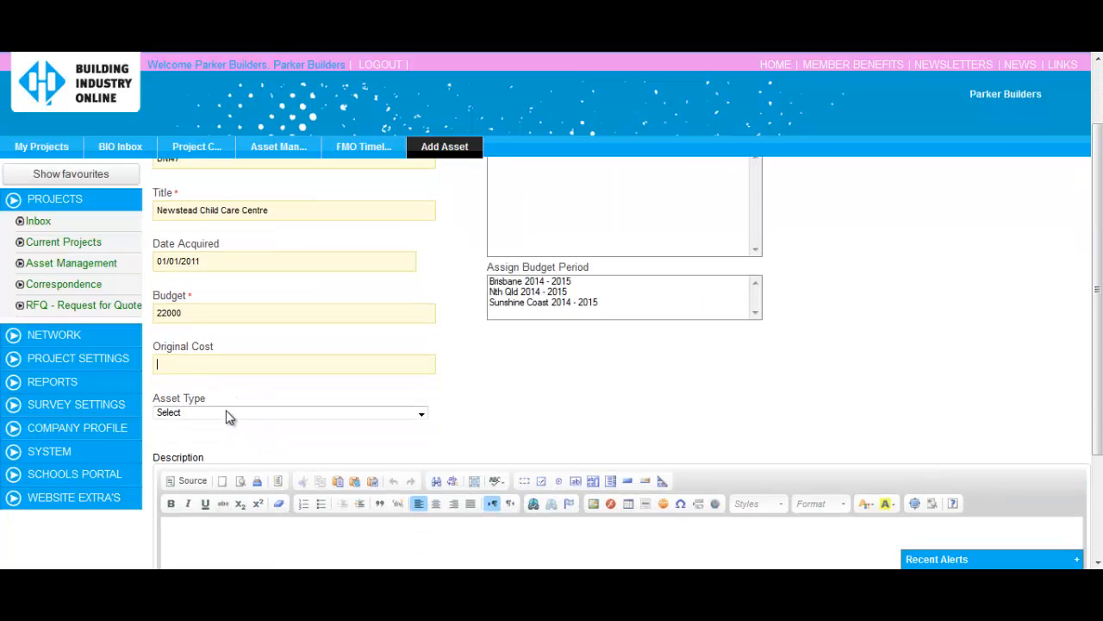
left_click(227, 413)
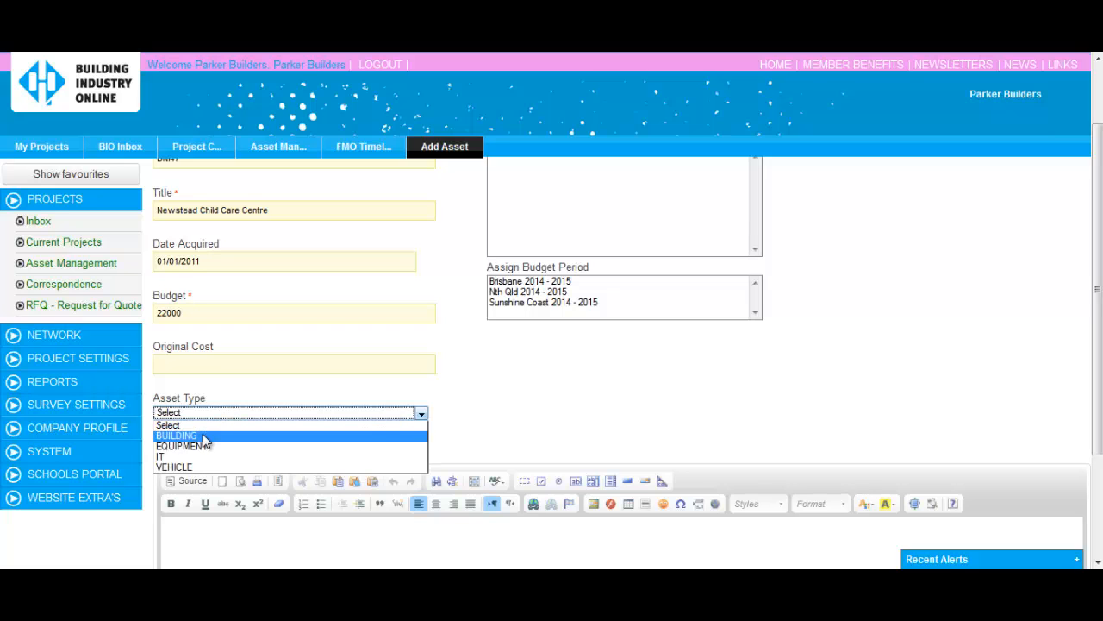
left_click(205, 438)
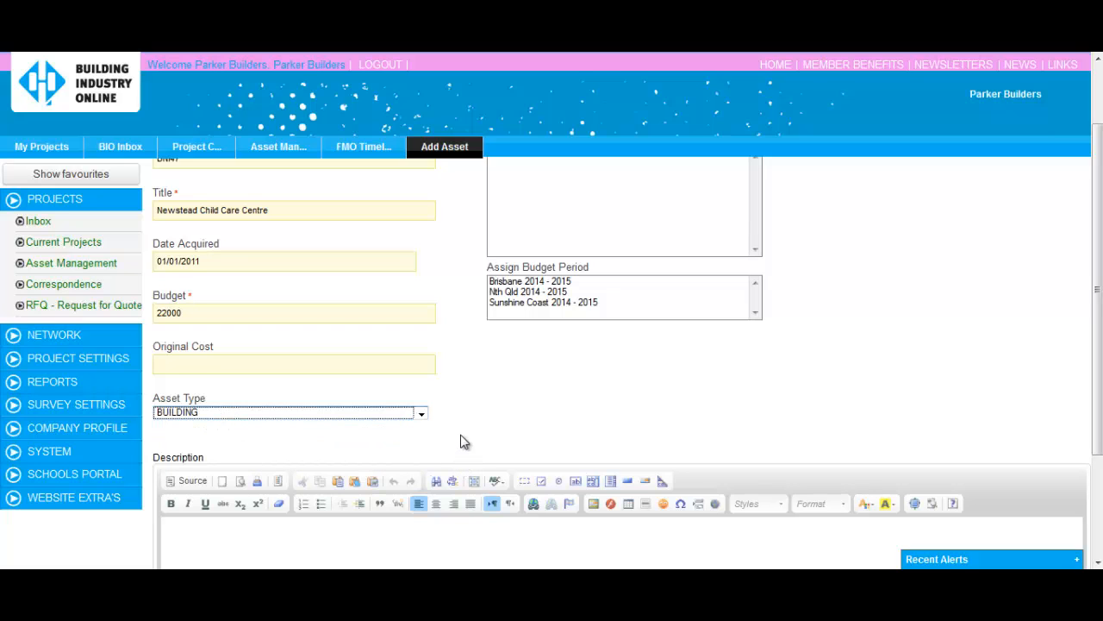
left_click(511, 284)
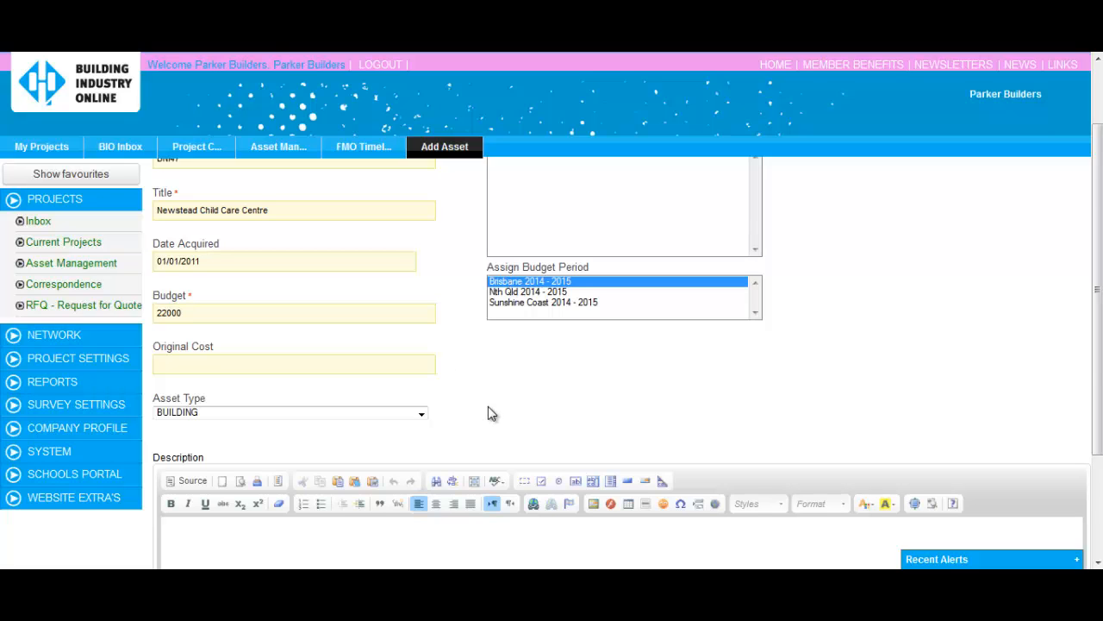
Step: Submit the Newstead Child Care Centre asset with an empty description and return to the asset list
scroll(488, 414, "down", 3)
left_click(253, 389)
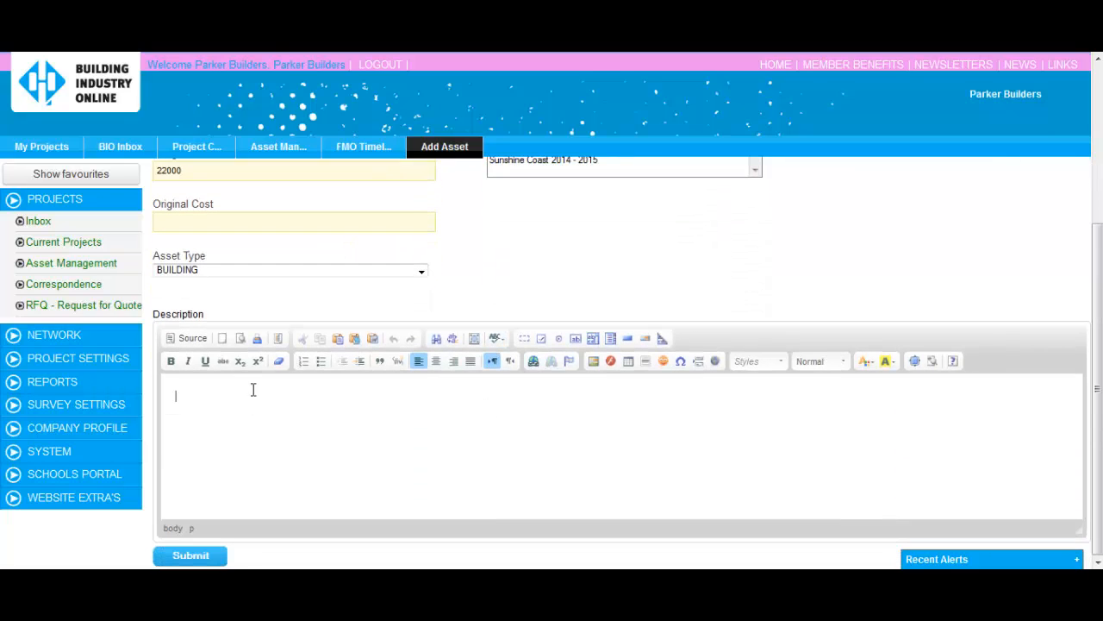
left_click(205, 556)
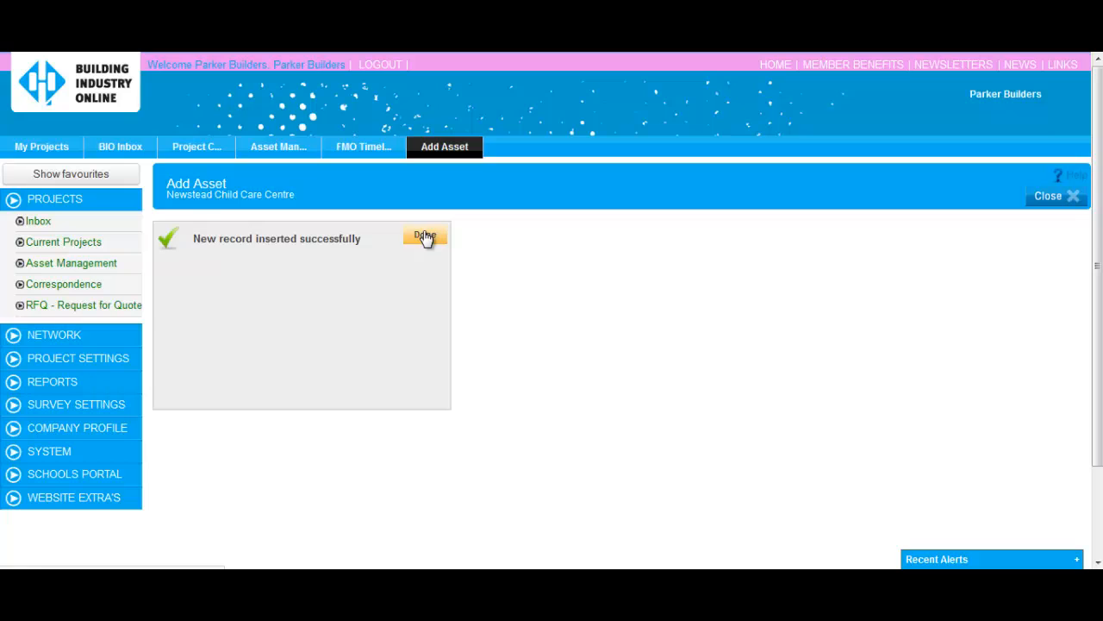
left_click(425, 236)
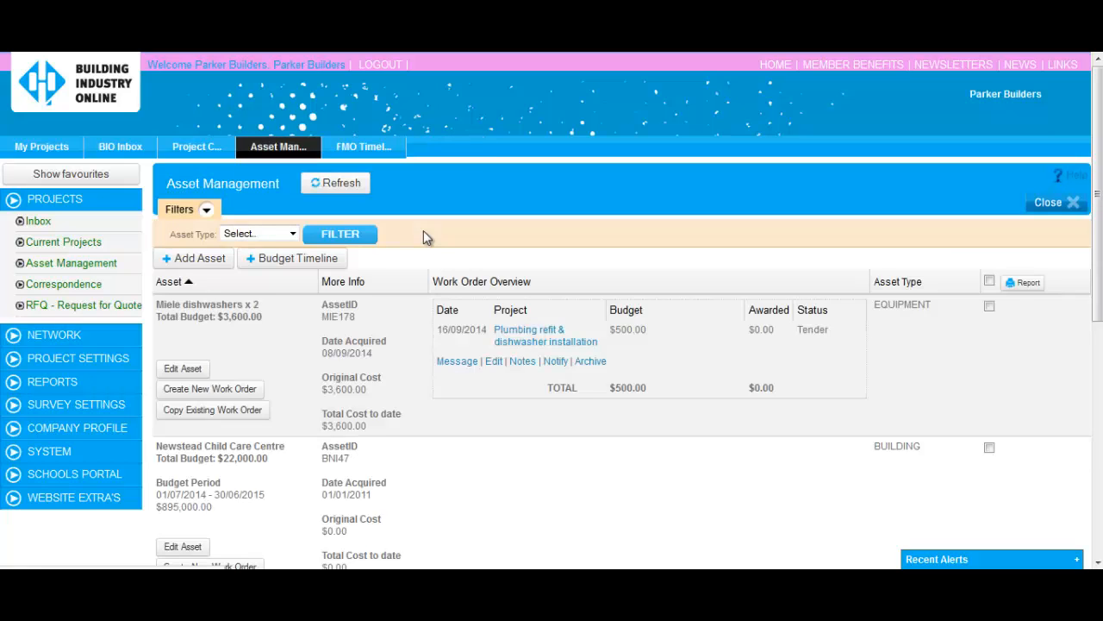
Step: Review the editable details of the Newstead Child Care Centre asset, then close them without making changes
scroll(425, 230, "down", 1)
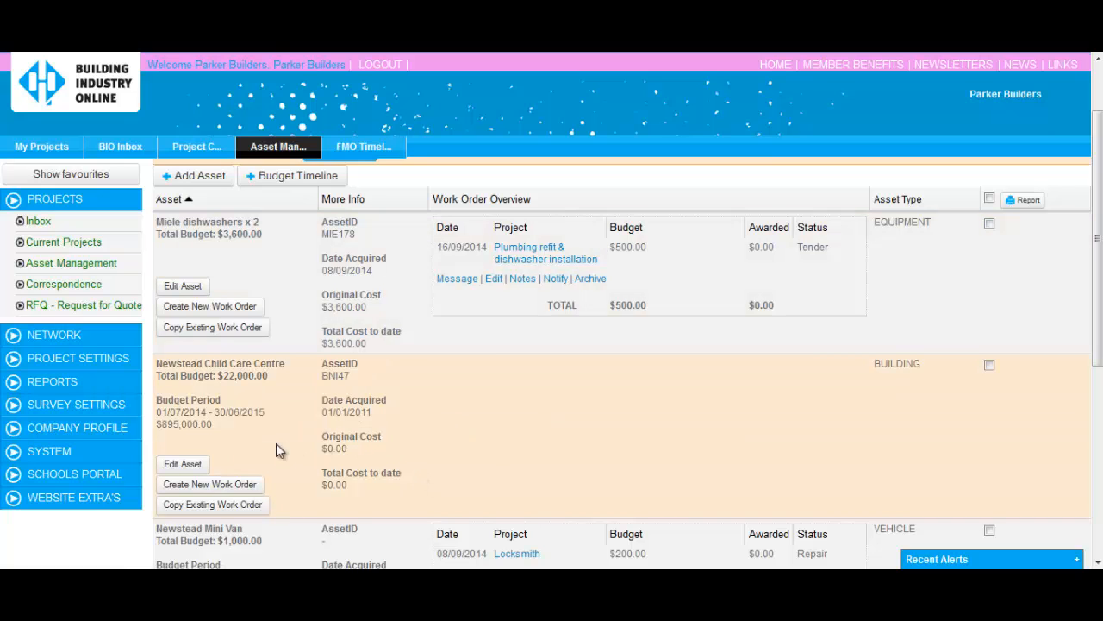
left_click(188, 462)
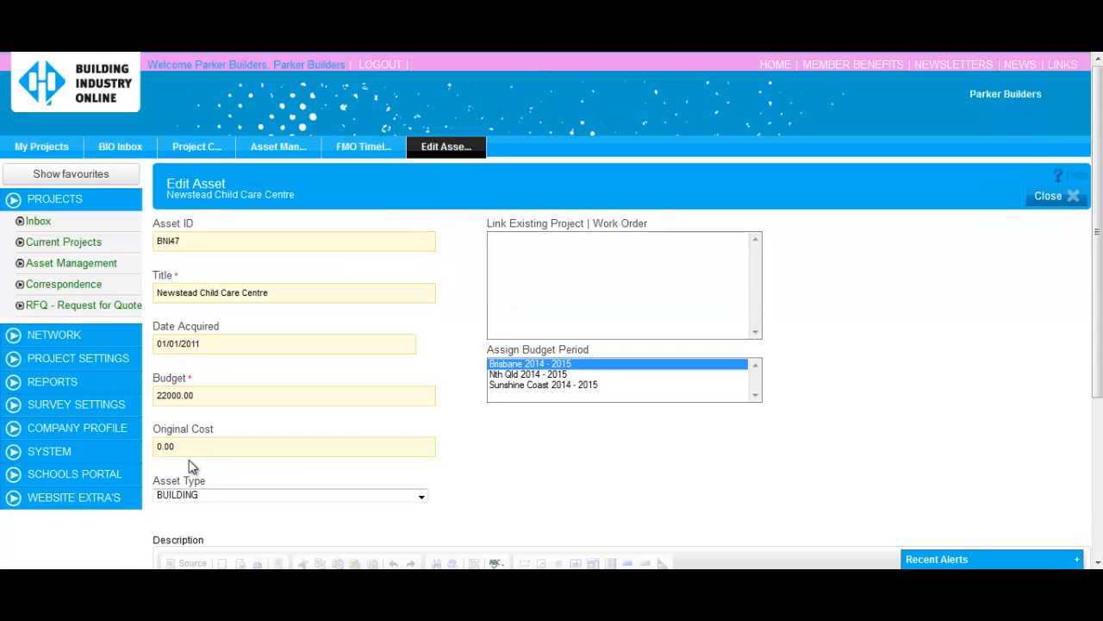
left_click(1051, 200)
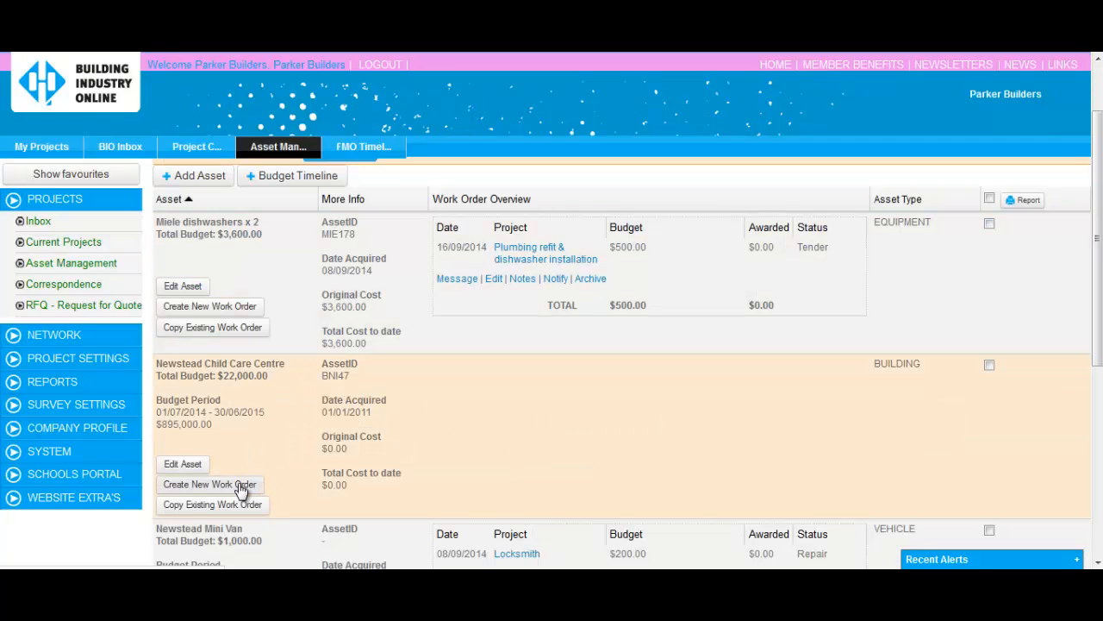
Step: Start a new work order for Newstead Child Care Centre titled Air Conditioning Maintenance, with commencement date 09/09/2014
left_click(242, 489)
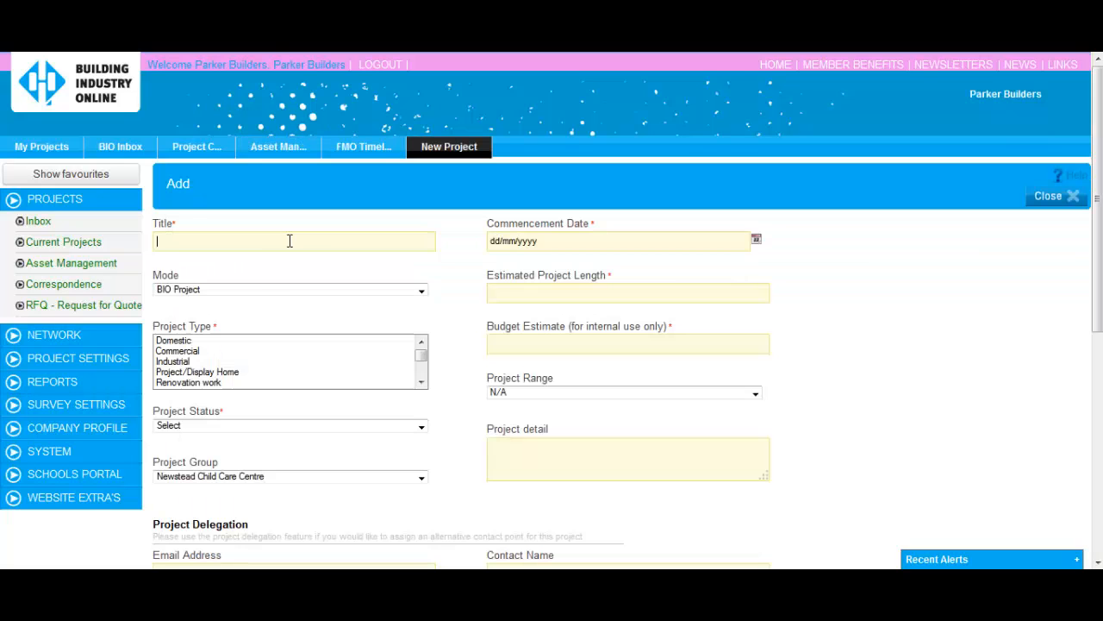
left_click(288, 242)
type("Air condi")
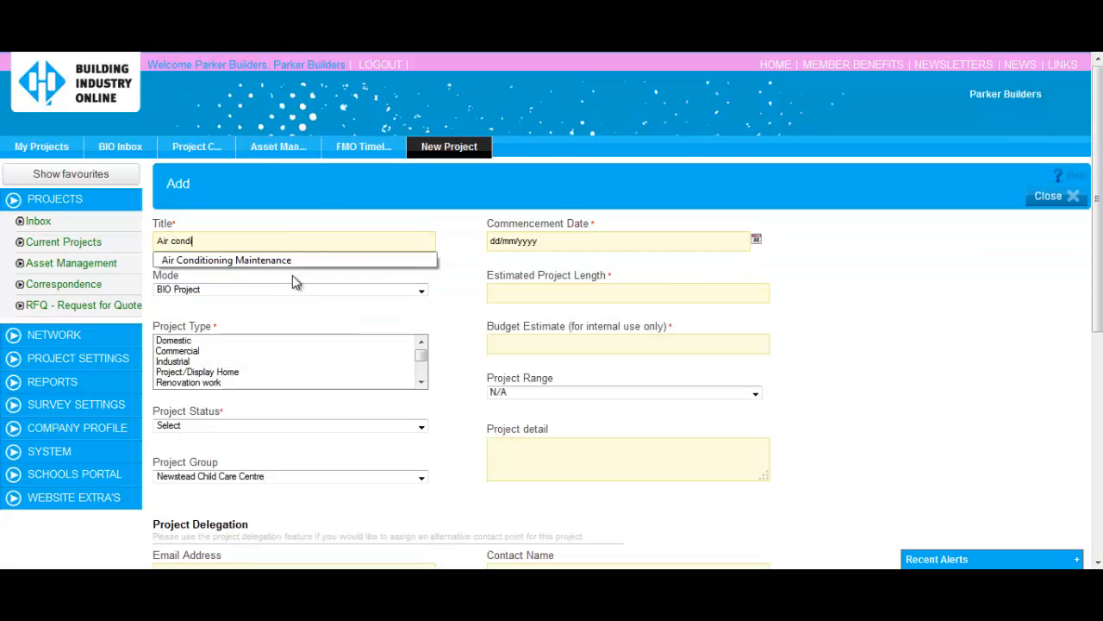
left_click(291, 261)
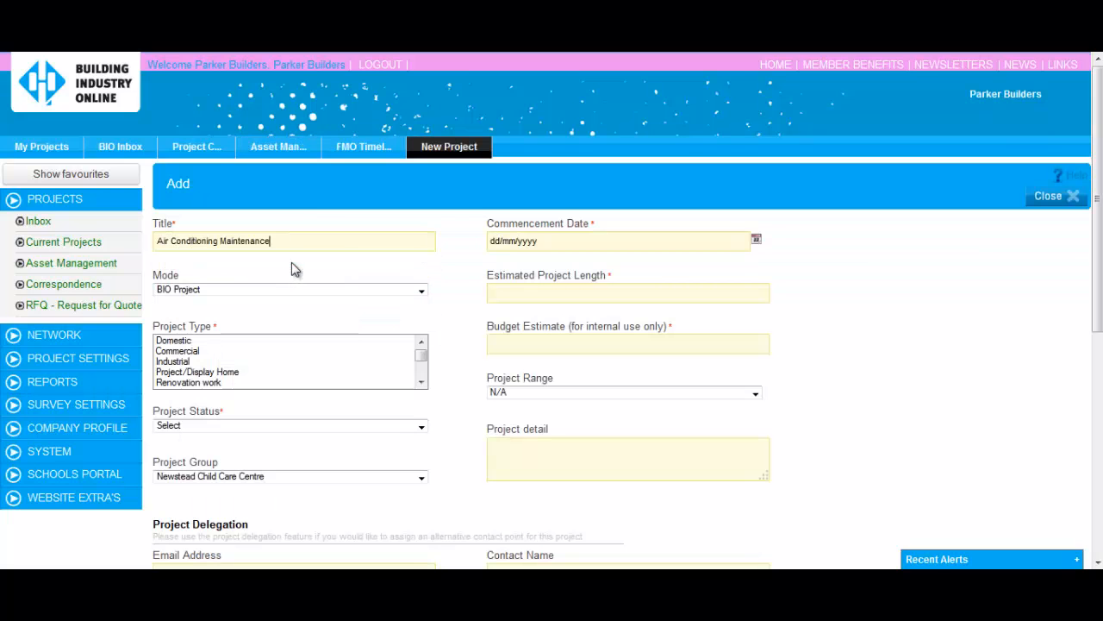
left_click(533, 241)
left_click(541, 322)
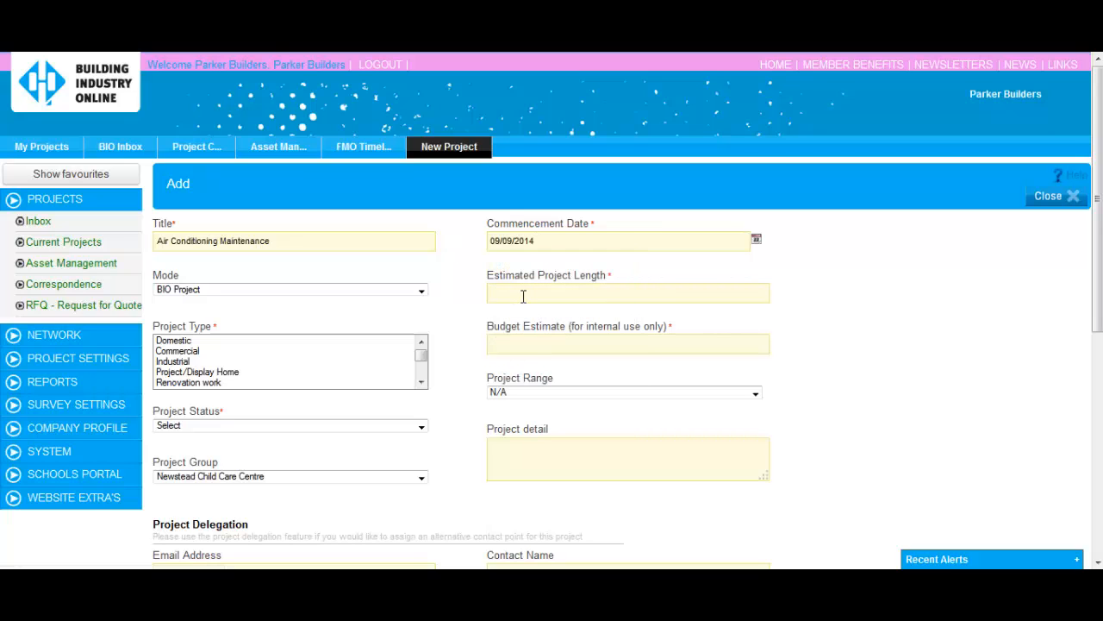
Step: Set the work order's estimated project length to 1 day and its project type to Maintenance
type("1 day")
left_click(531, 313)
left_click_drag(423, 362, 422, 375)
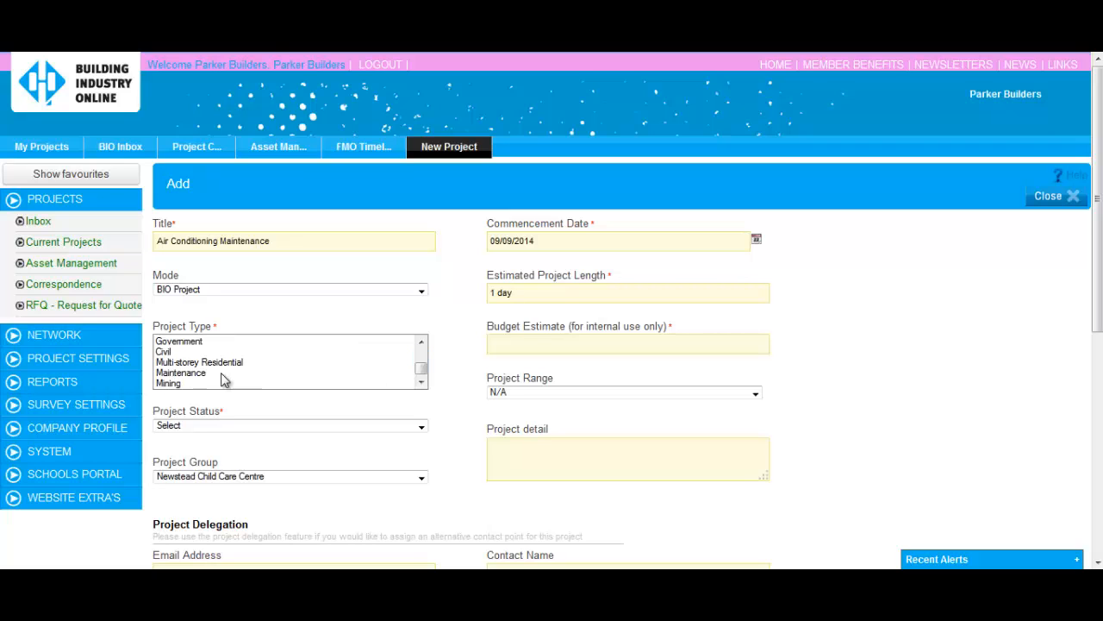
left_click(208, 373)
Step: Set the project status to Preventative maintenance and select Newstead Child Care Centre as the project group
scroll(463, 387, "down", 3)
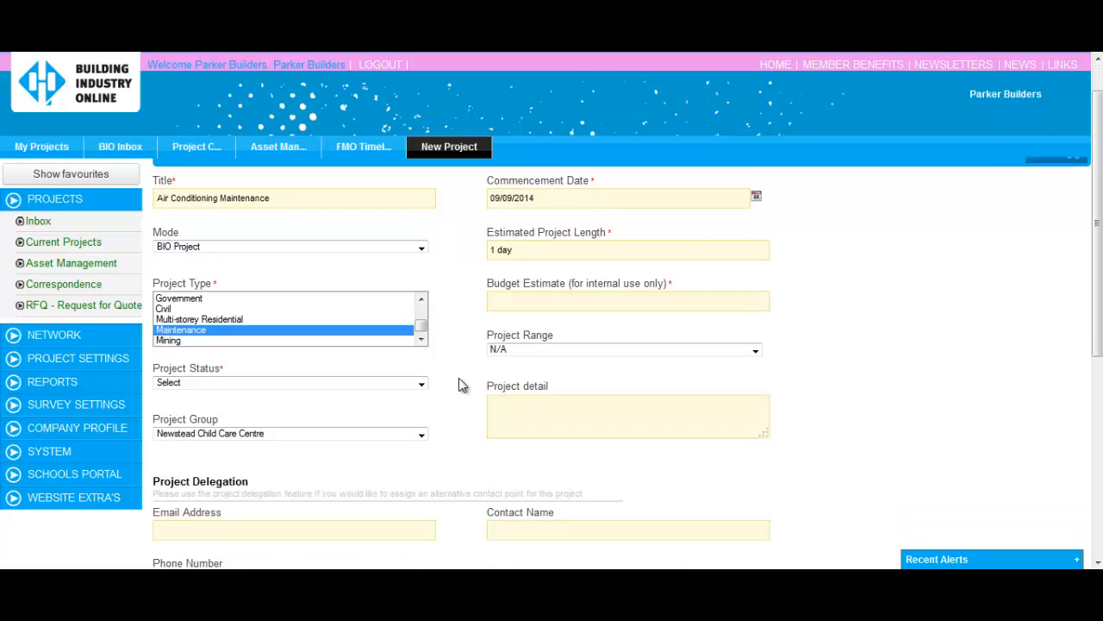
left_click(421, 178)
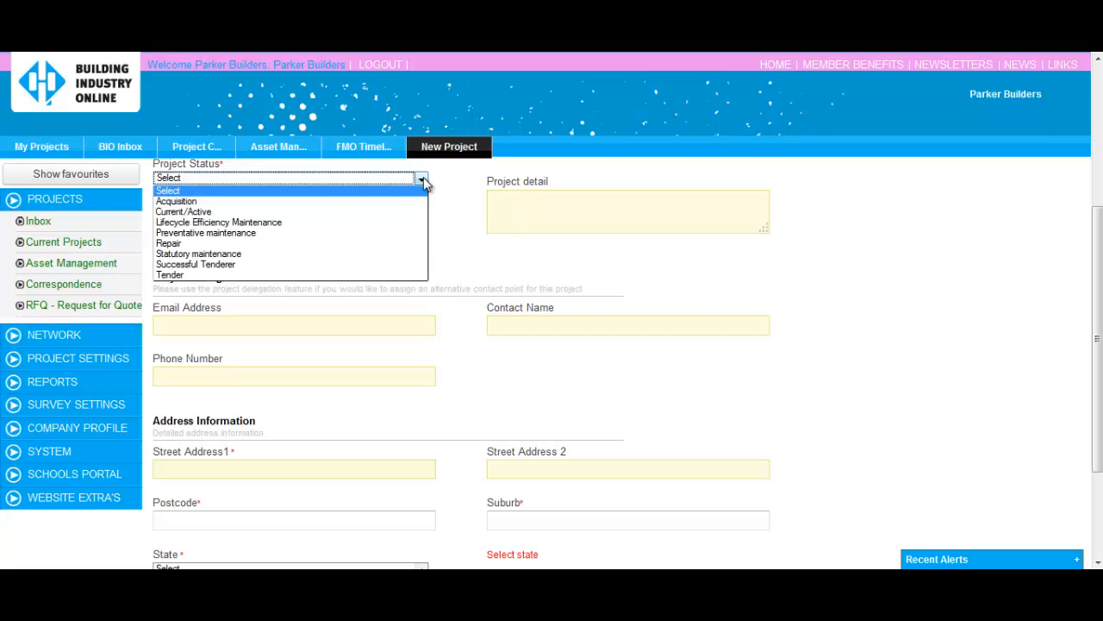
left_click(319, 233)
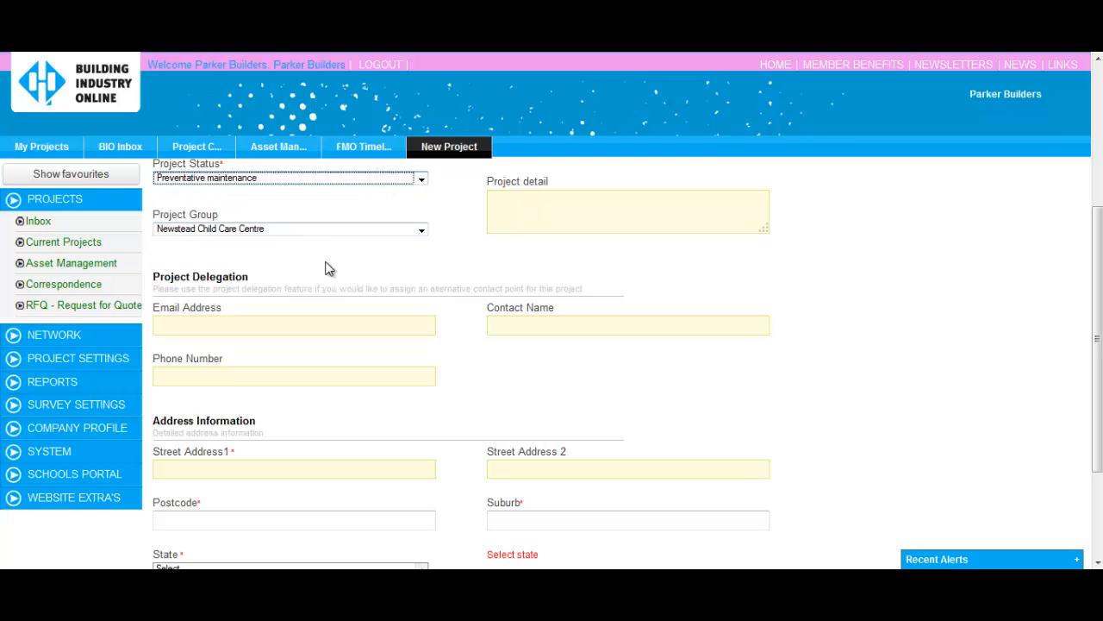
left_click(360, 231)
left_click(353, 253)
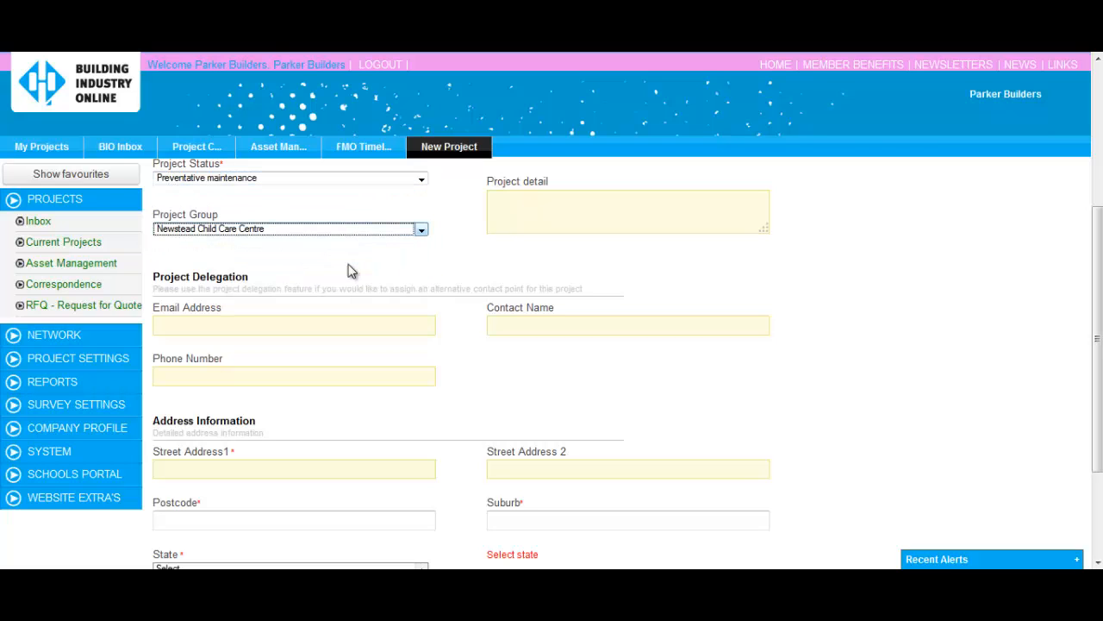
left_click(288, 246)
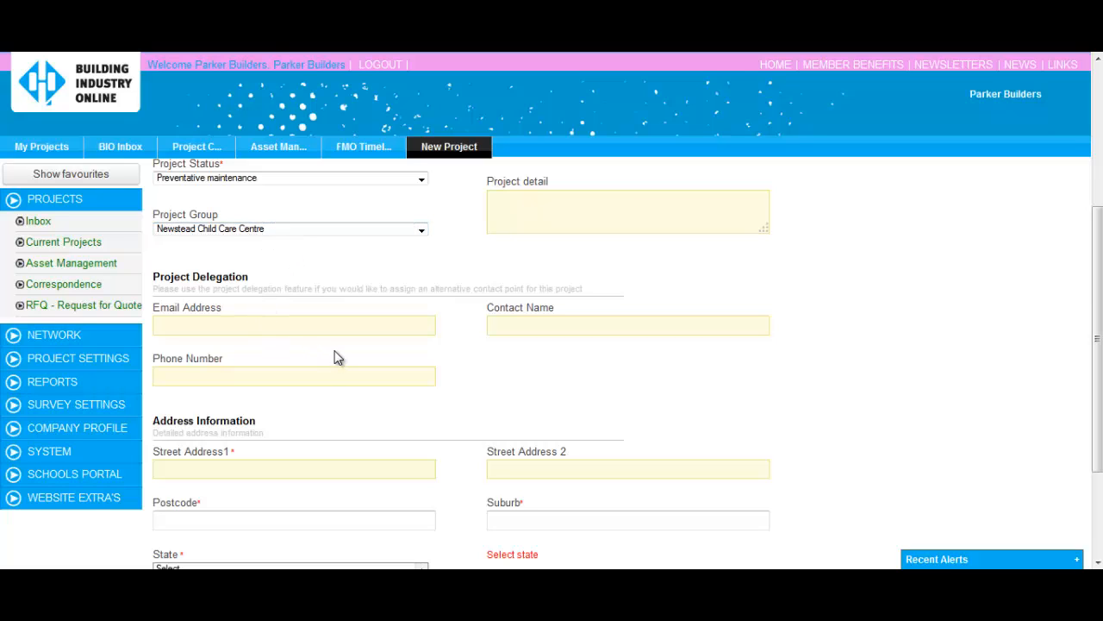
Step: Fill in the work order's postcode and street address, and choose Newstead as the suburb
scroll(338, 358, "down", 3)
left_click(228, 369)
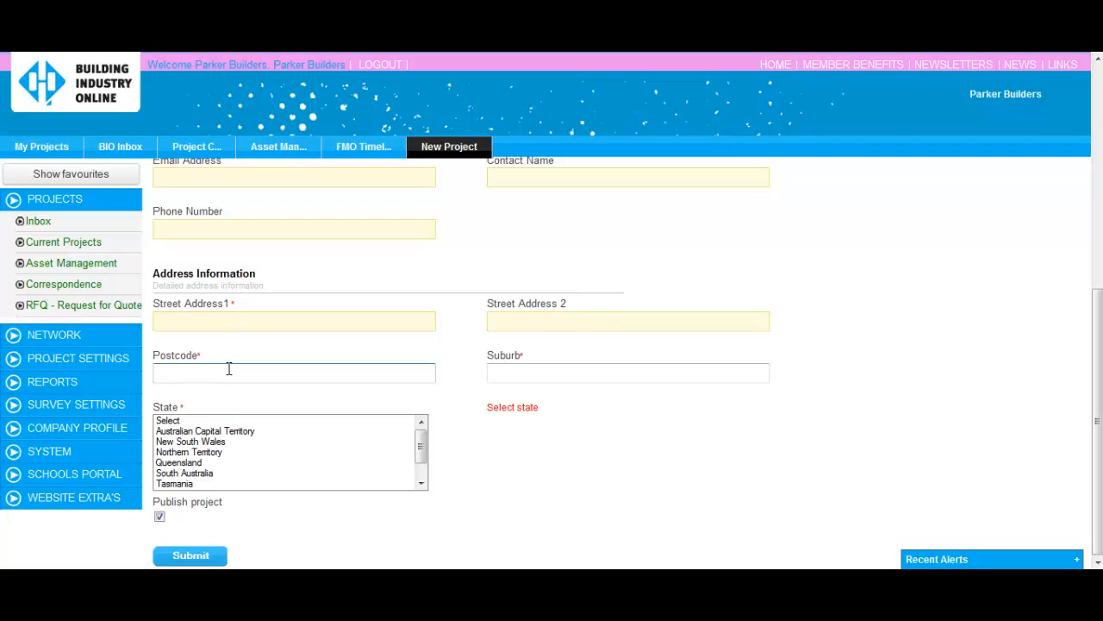
left_click(544, 375)
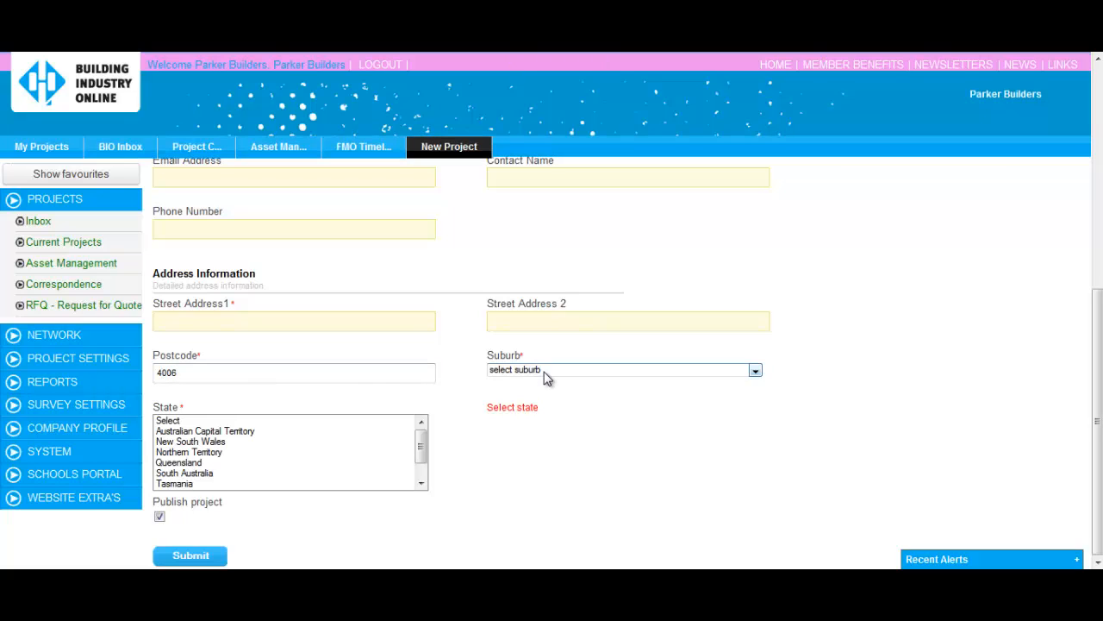
left_click(546, 371)
left_click(529, 434)
left_click(391, 321)
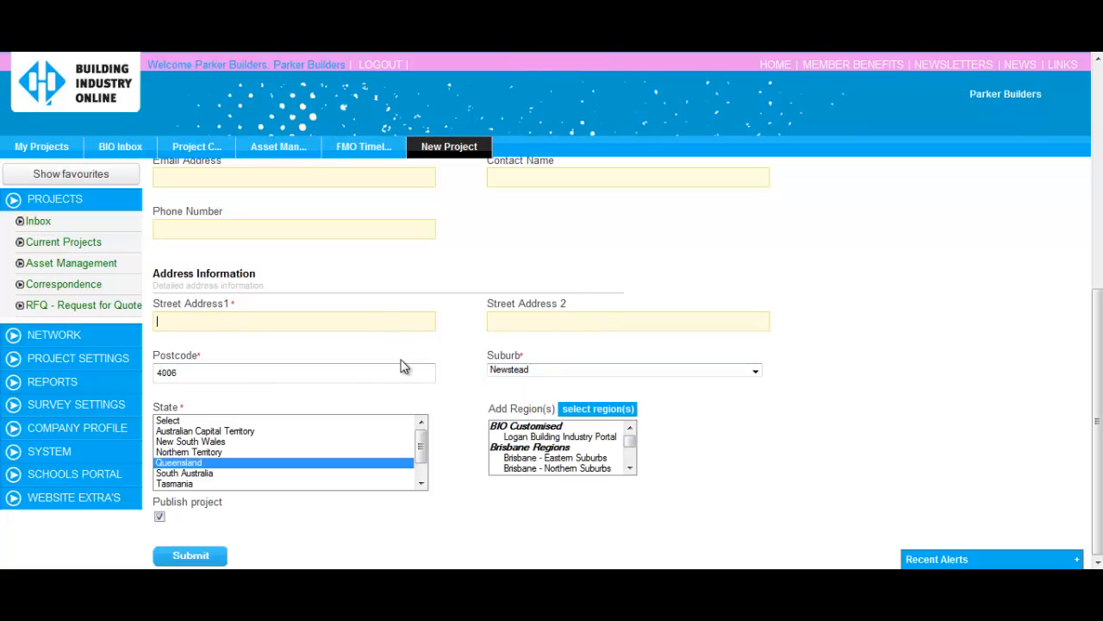
type("Sandgate")
left_click(390, 342)
Step: Assign the Brisbane - Northern Suburbs region, turn off project publishing, and submit the work order
left_click(565, 468)
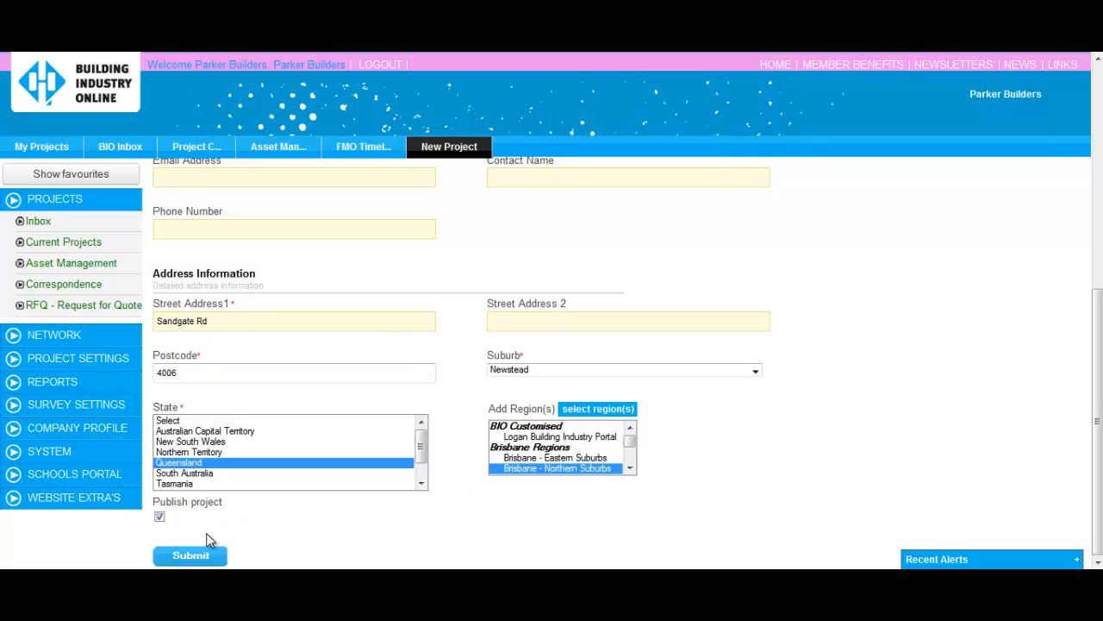
left_click(160, 516)
left_click(189, 555)
Step: Upload Air conditioning maintenance specs.docx to the work order's 09. Electrical folder and close the document form
left_click(287, 225)
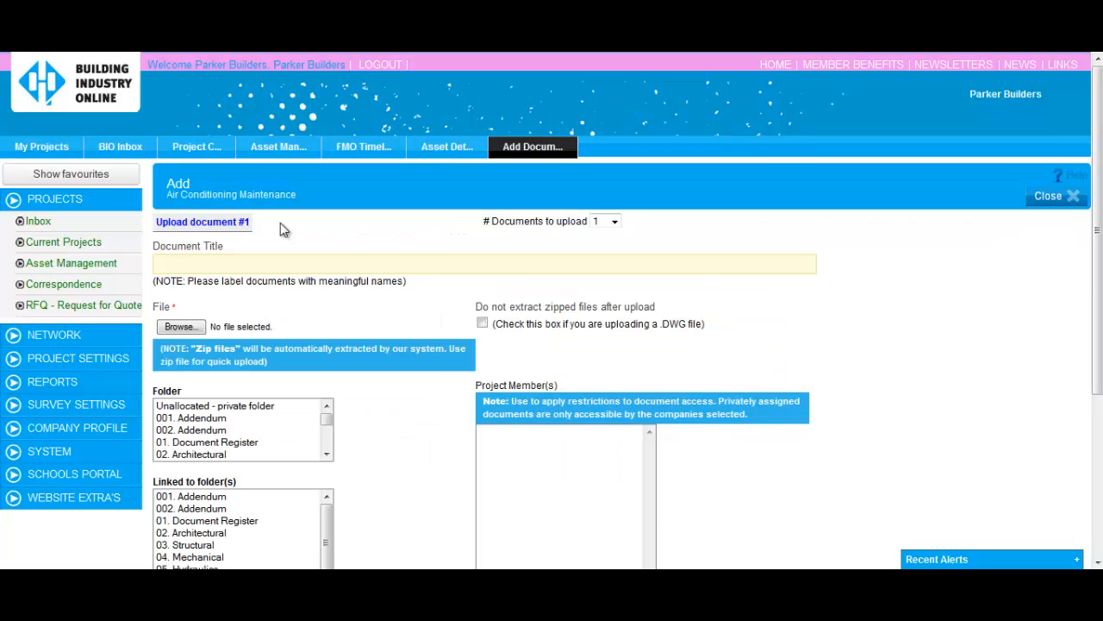
left_click(171, 328)
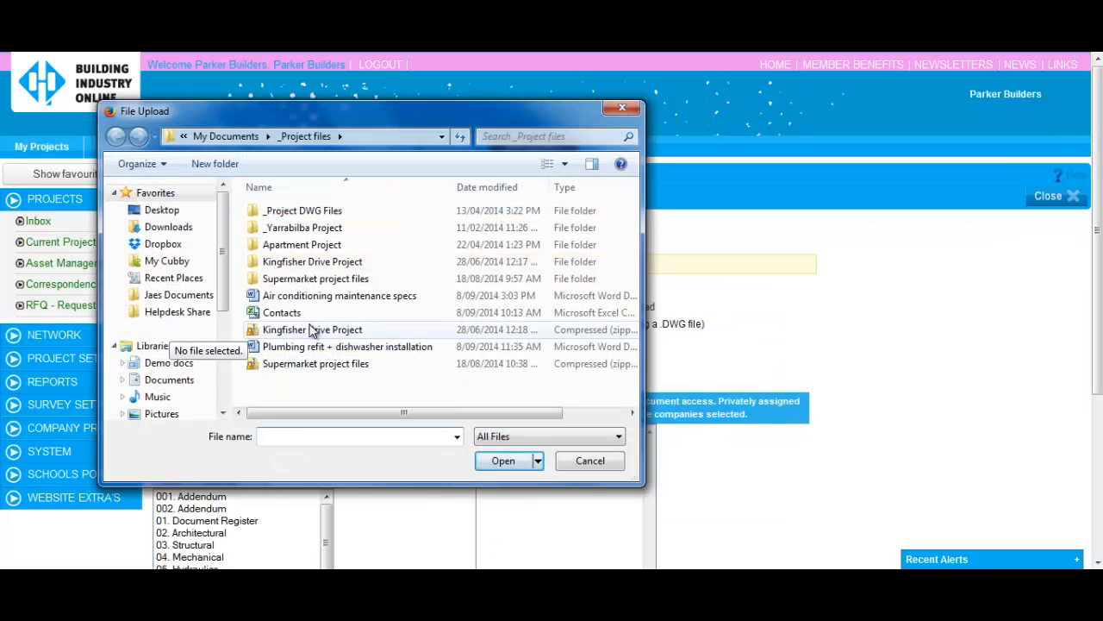
double_click(314, 298)
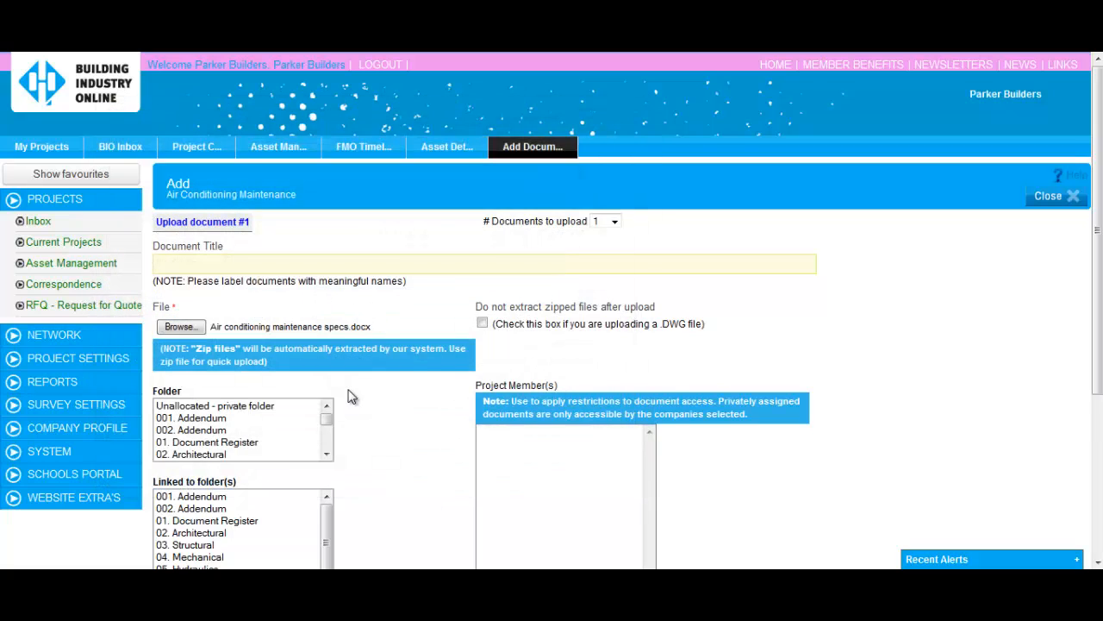
left_click_drag(330, 417, 327, 437)
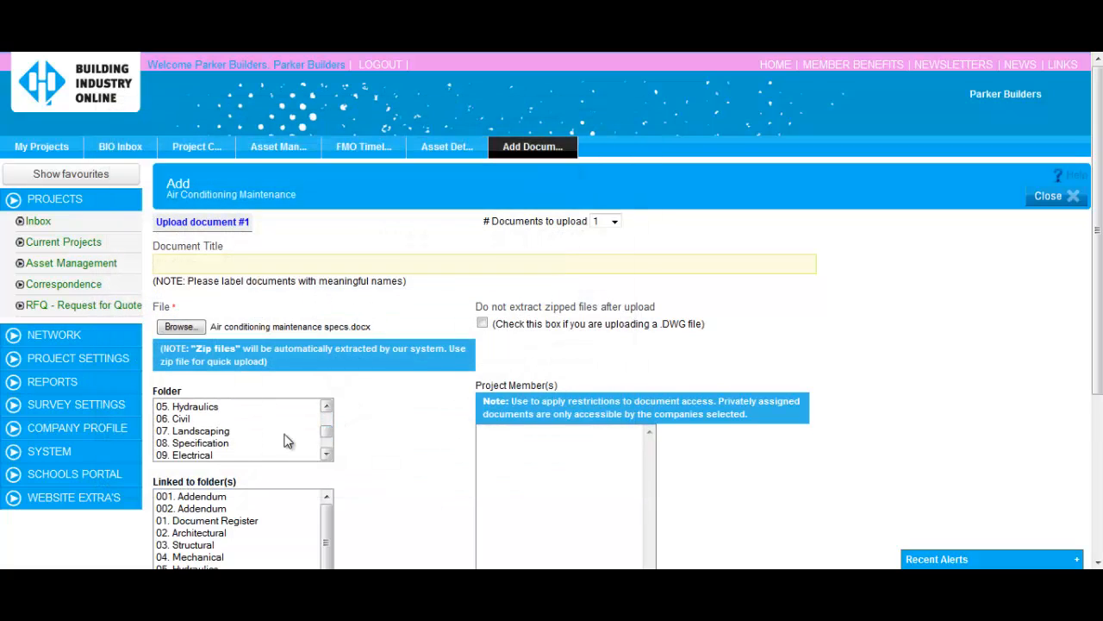
left_click(316, 452)
scroll(423, 429, "down", 3)
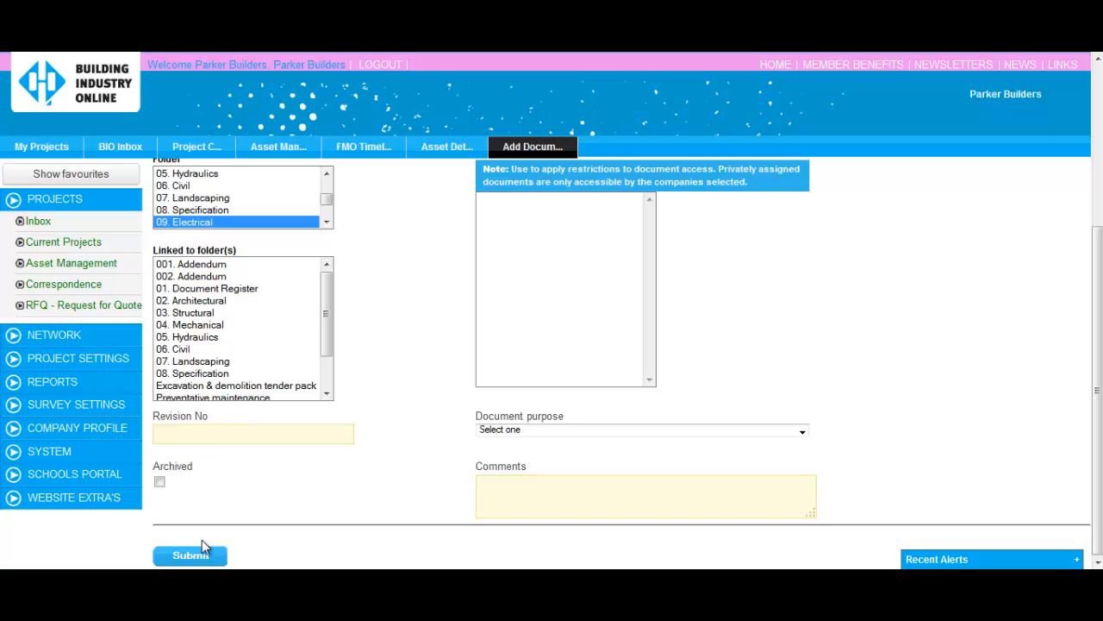
left_click(191, 555)
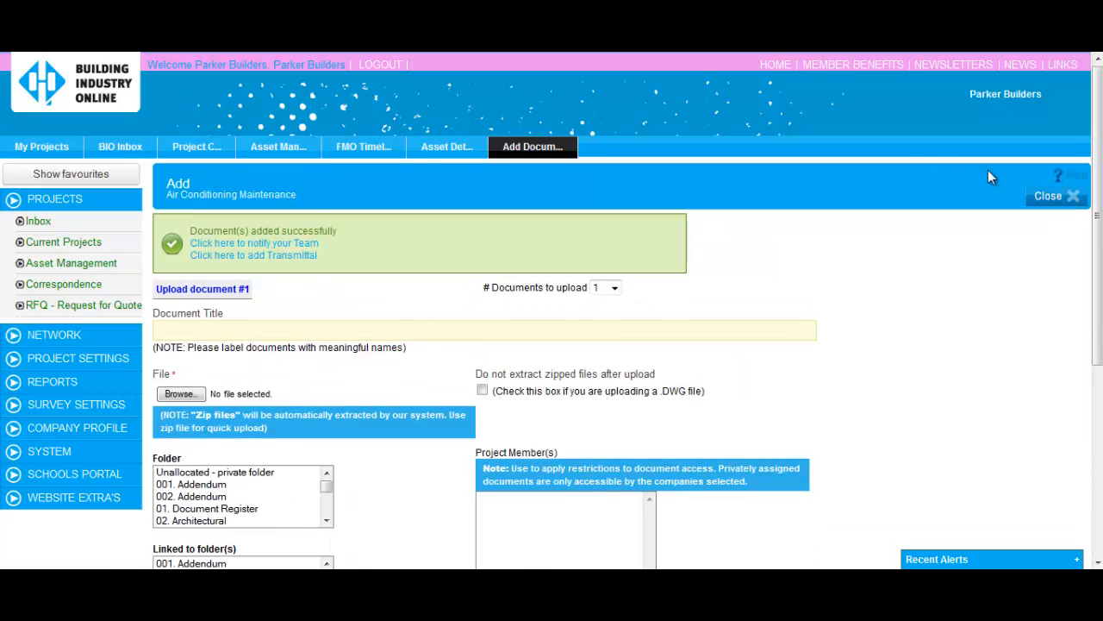
left_click(1062, 196)
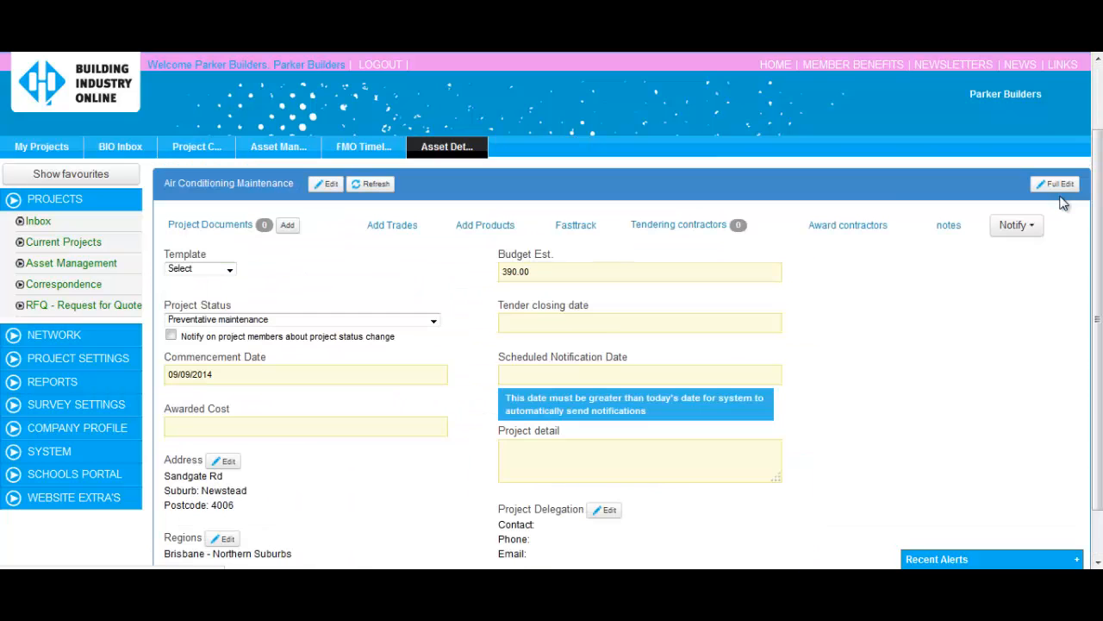
Step: Start a new trade requirement for the work order and search all contractor categories for "electrical"
left_click(402, 223)
left_click(182, 223)
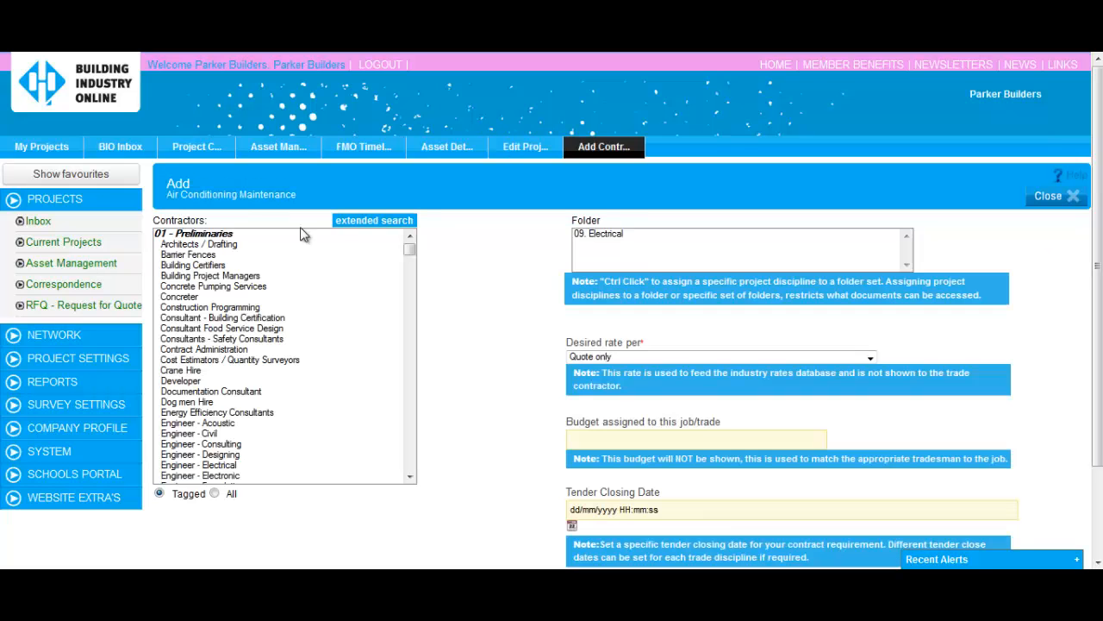
left_click(372, 223)
left_click(281, 277)
left_click(455, 277)
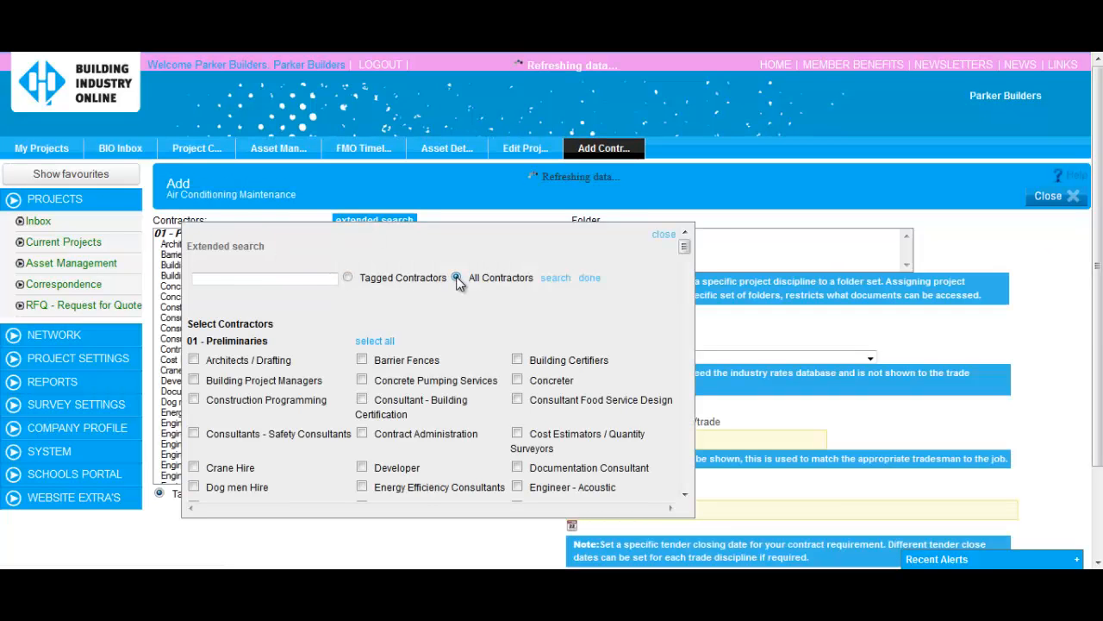
left_click(279, 276)
type("electrical")
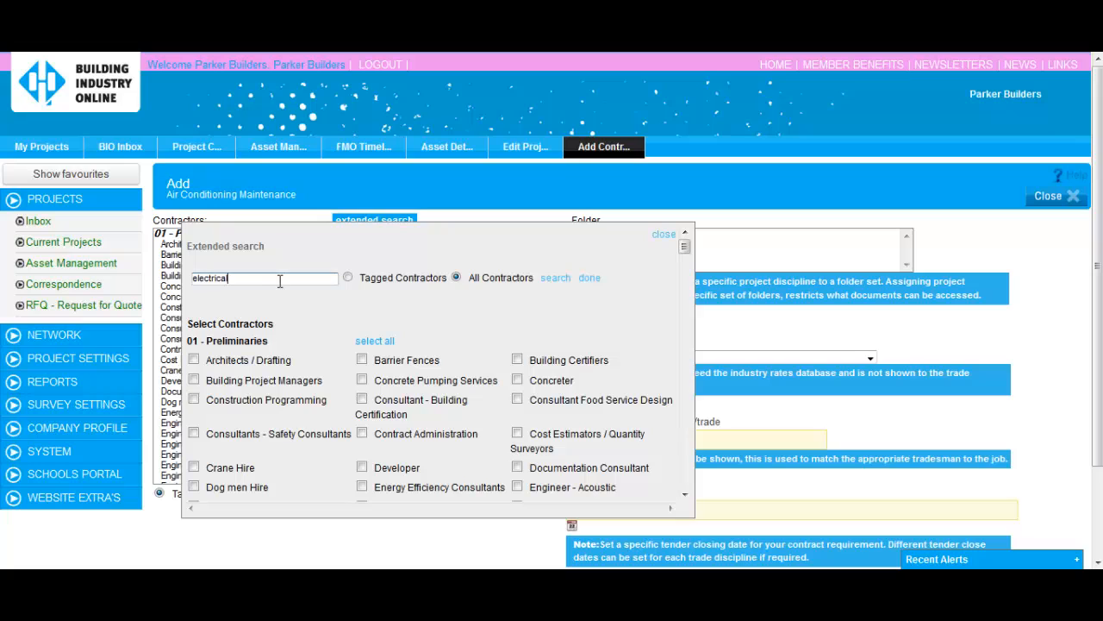
left_click(557, 277)
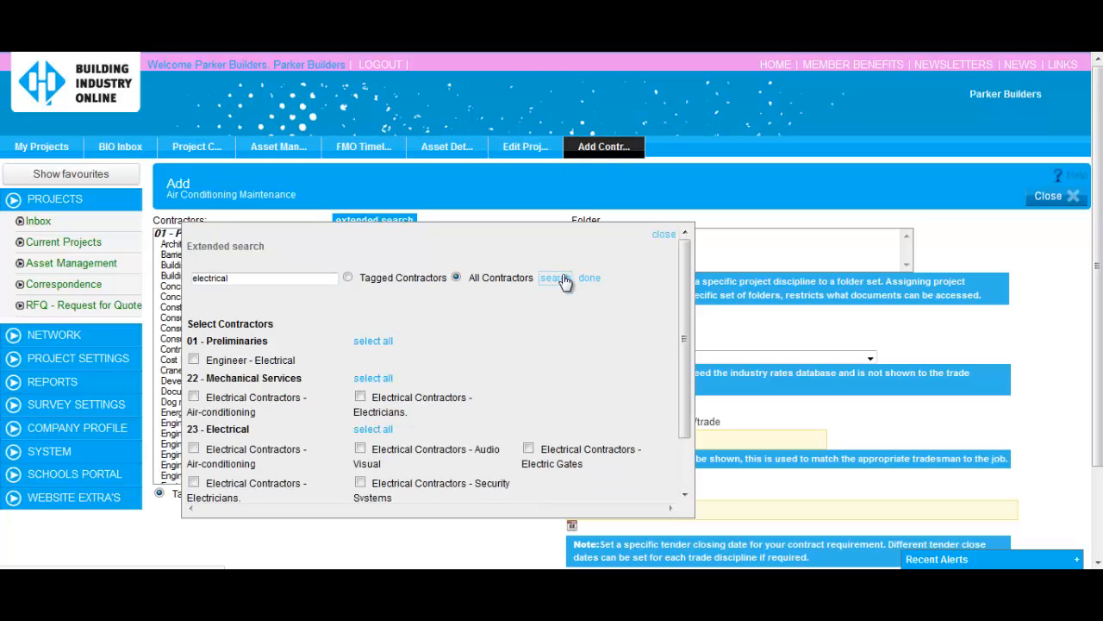
Step: Add Electrical Contractors - Air-conditioning from 23 - Electrical as the required trade and return to the work order details
left_click(194, 449)
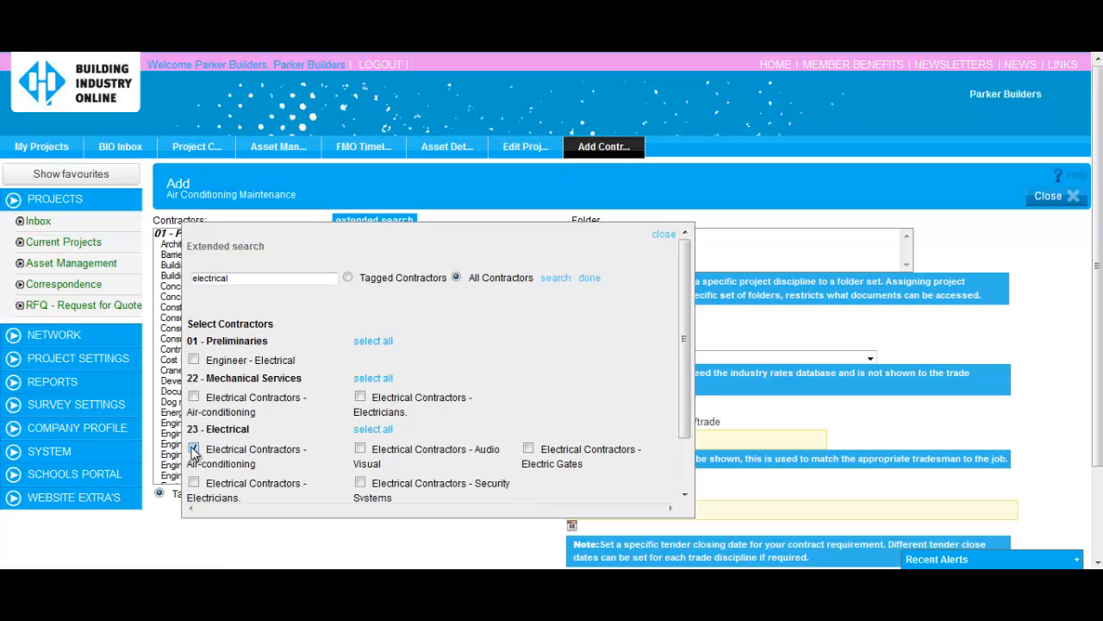
left_click(590, 279)
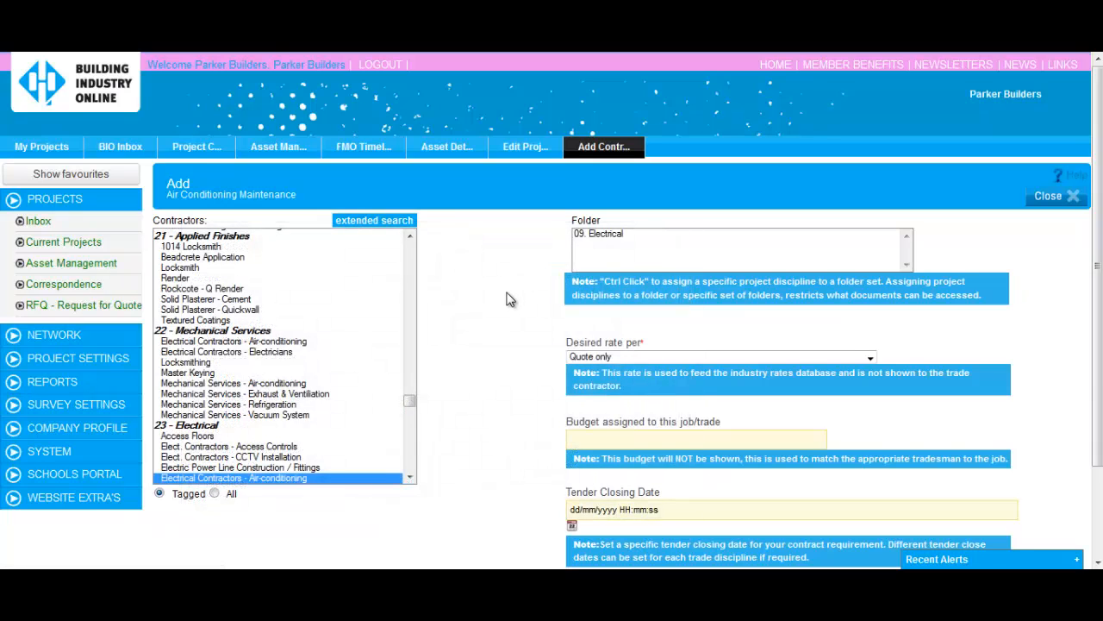
scroll(507, 298, "down", 2)
left_click(204, 538)
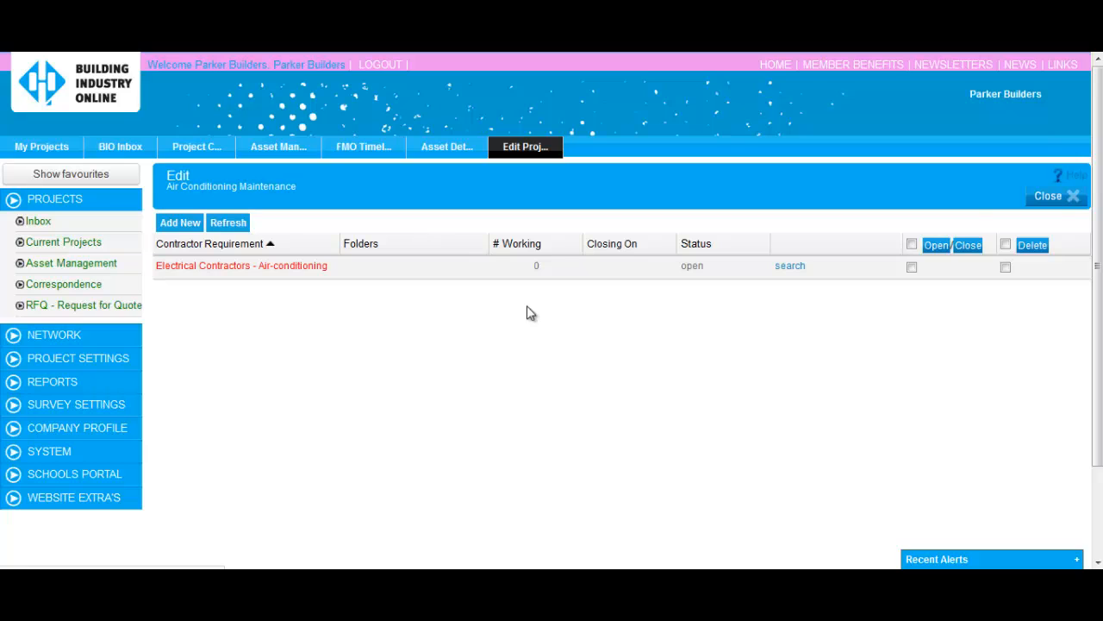
left_click(1065, 196)
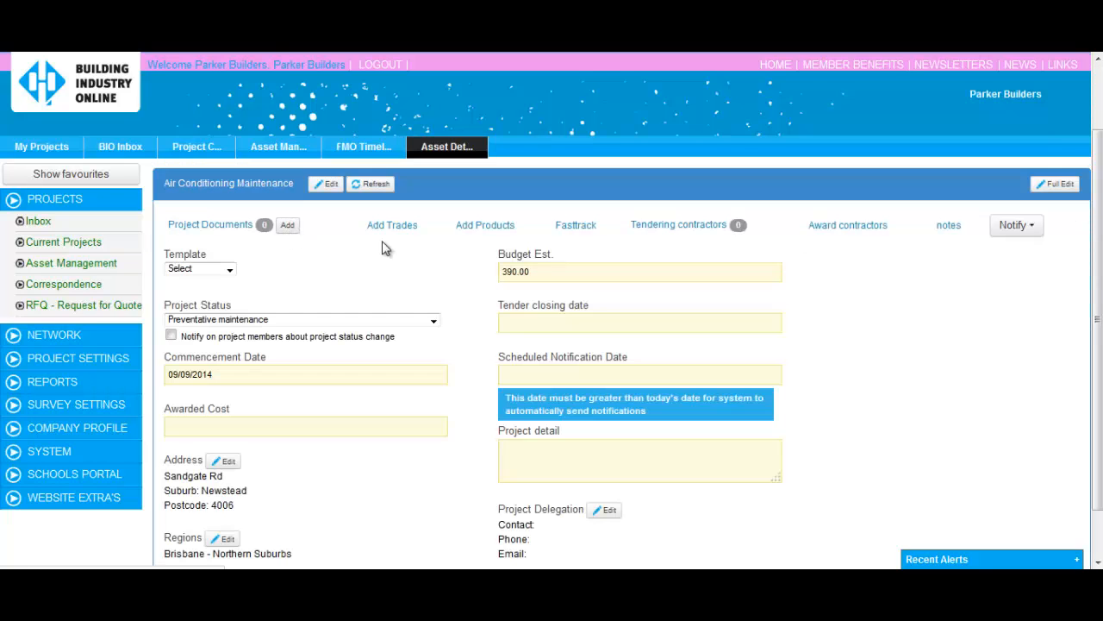
Step: Open contractor selection from the network for the work order and mark all listed members for email notification
left_click(1033, 229)
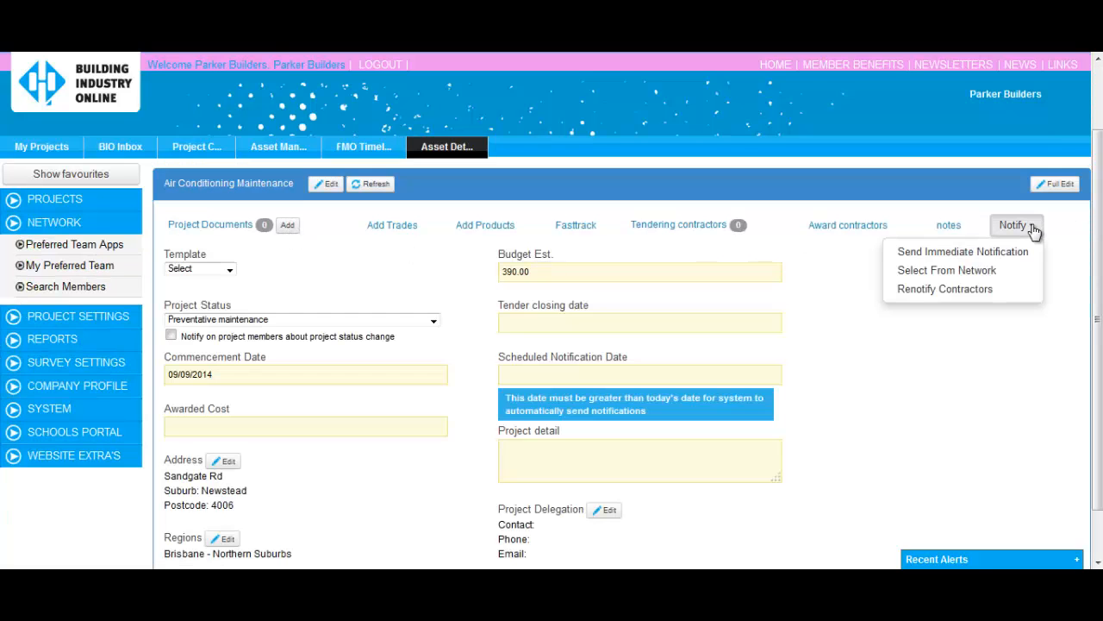
left_click(935, 271)
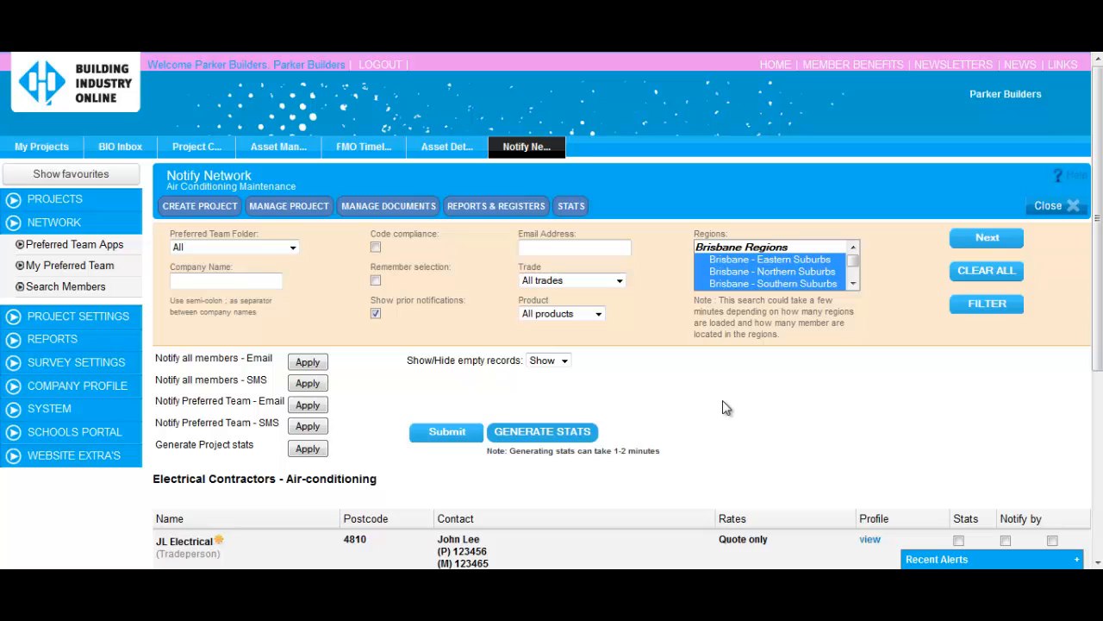
scroll(726, 409, "down", 5)
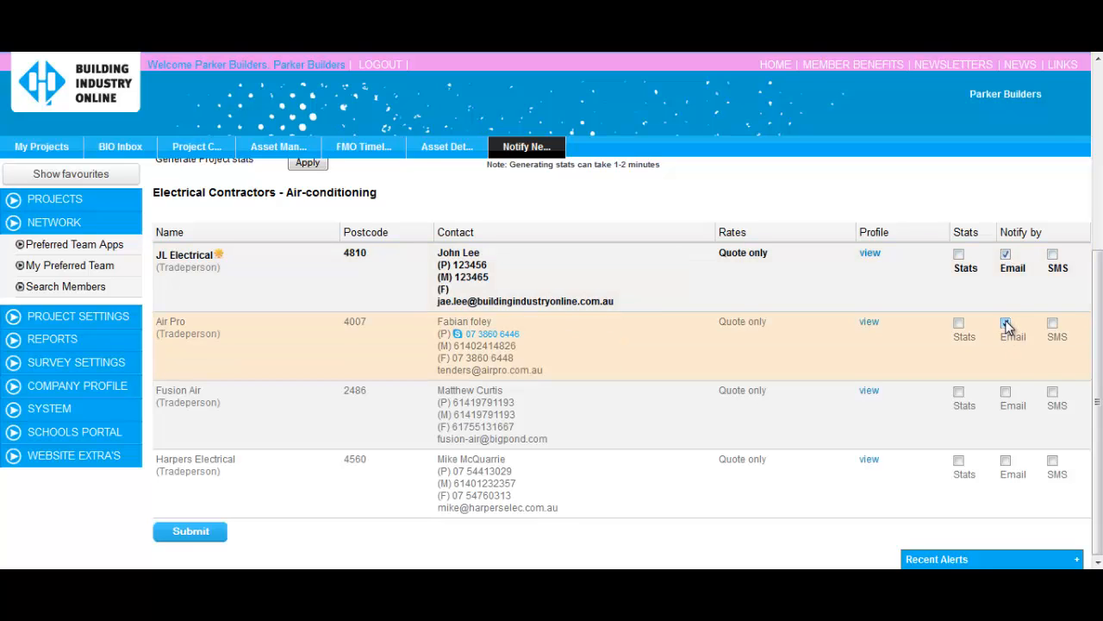
left_click(1009, 258)
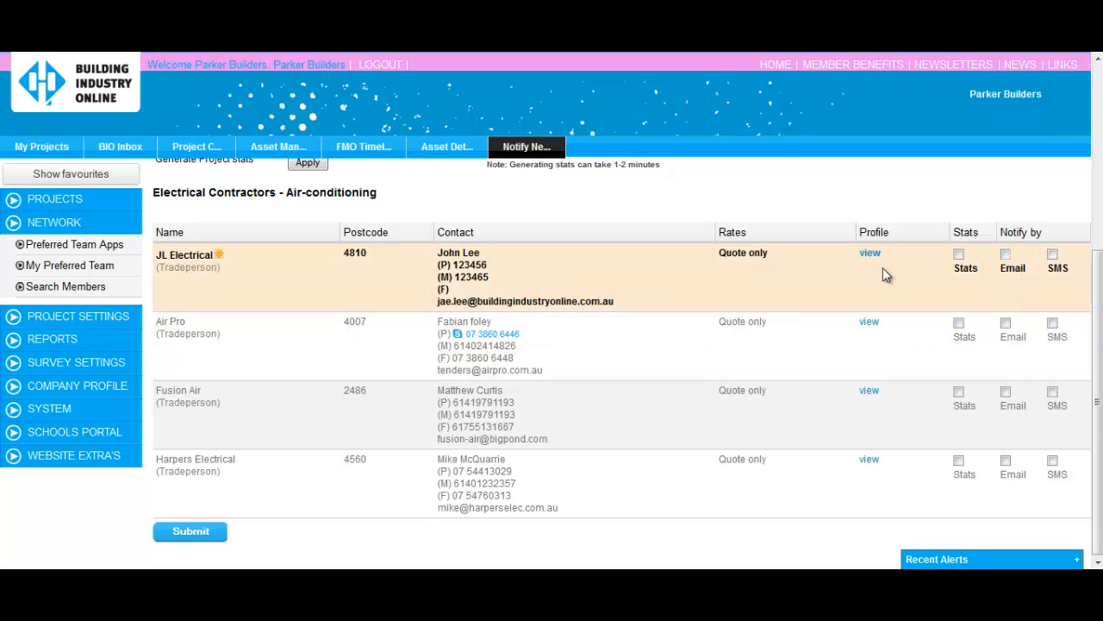
scroll(883, 267, "up", 5)
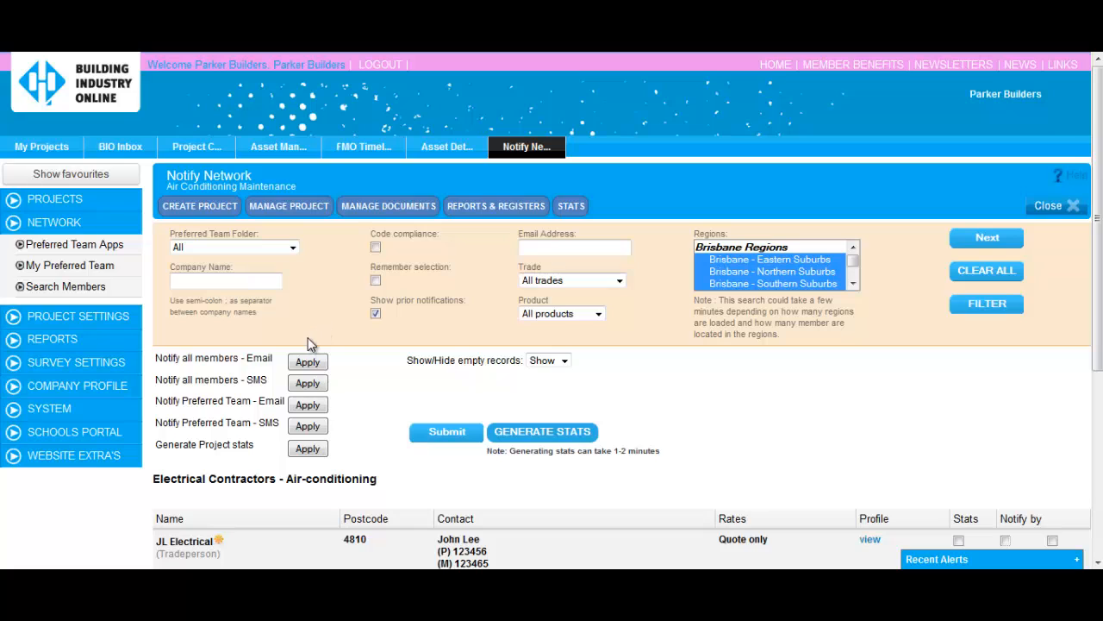
left_click(309, 363)
Step: Submit the contractor notification with a blank message, the default email template and the download-all link included
left_click(449, 431)
left_click(163, 541)
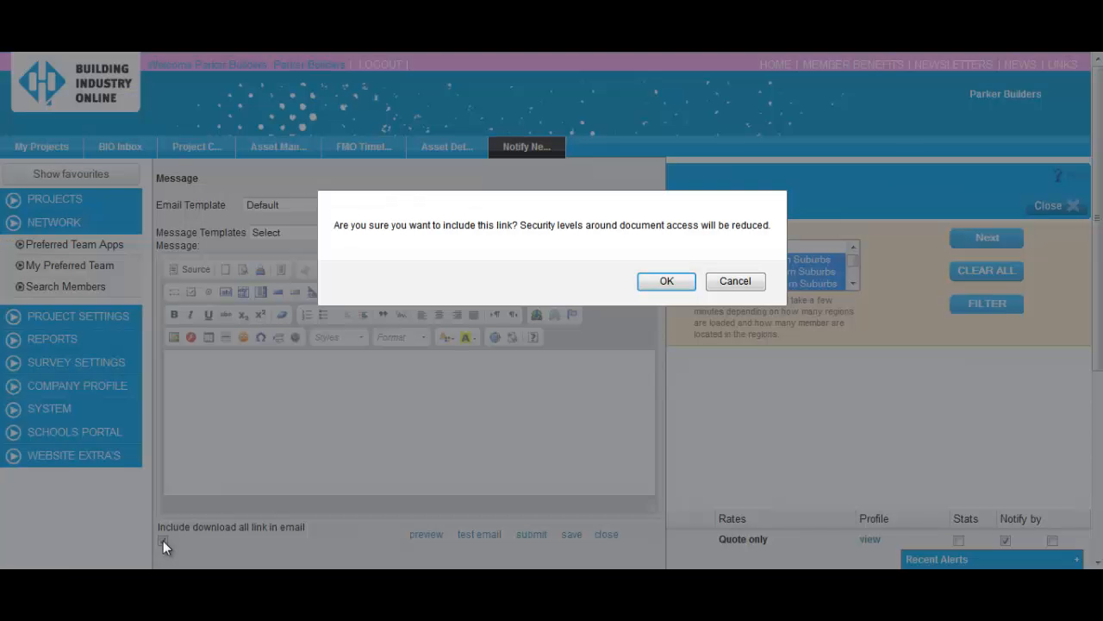
left_click(664, 282)
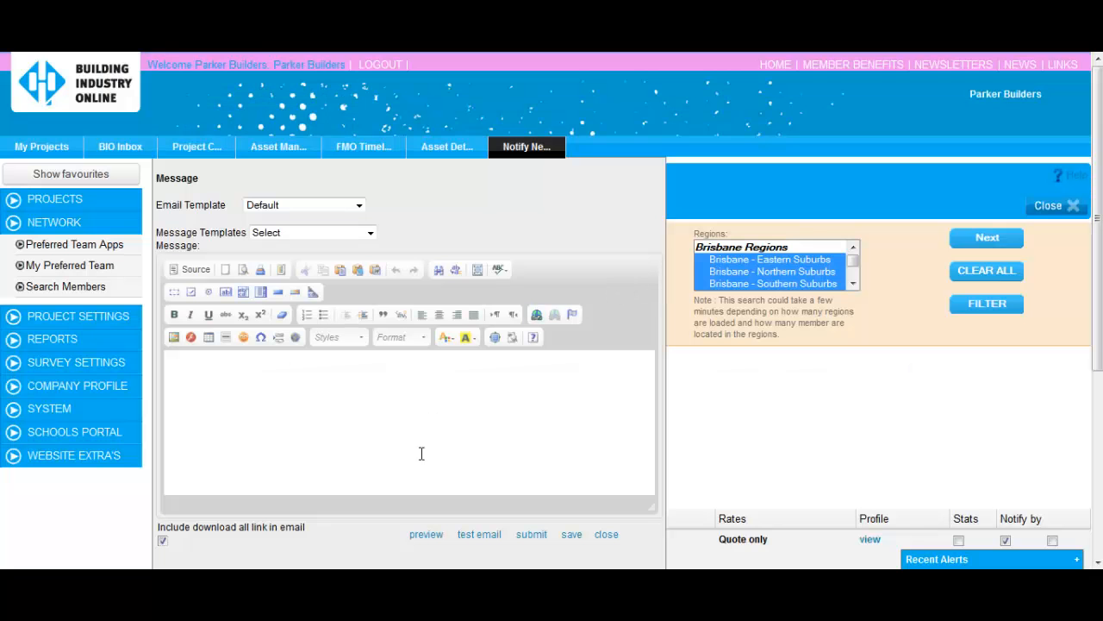
left_click(529, 535)
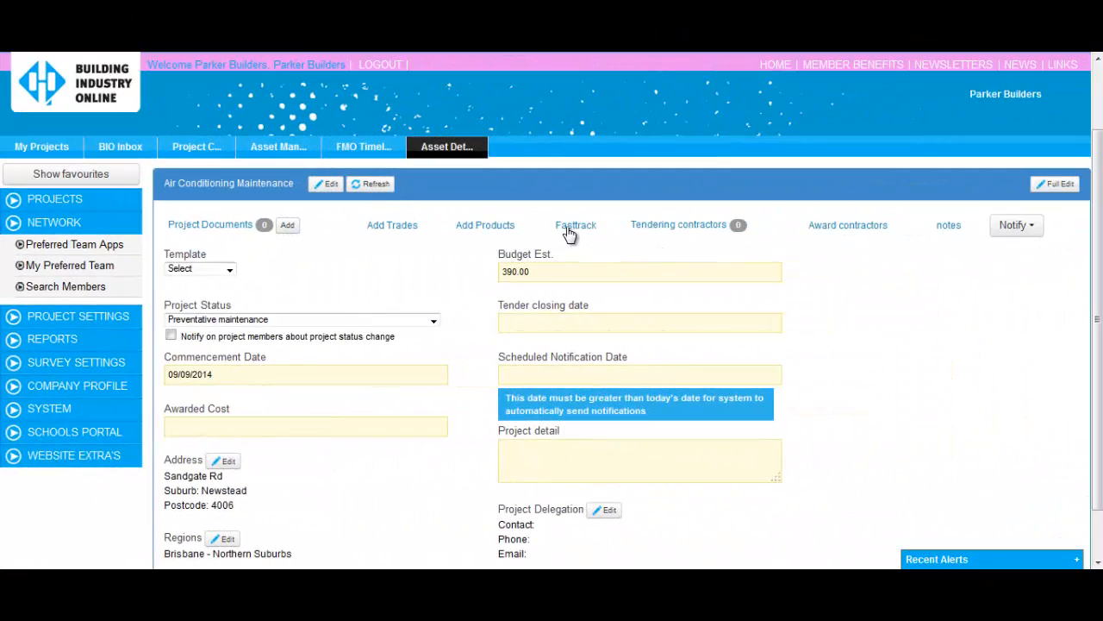
Step: Open Fasttrack for the work order and filter the companies by the name "JL Elec"
left_click(571, 227)
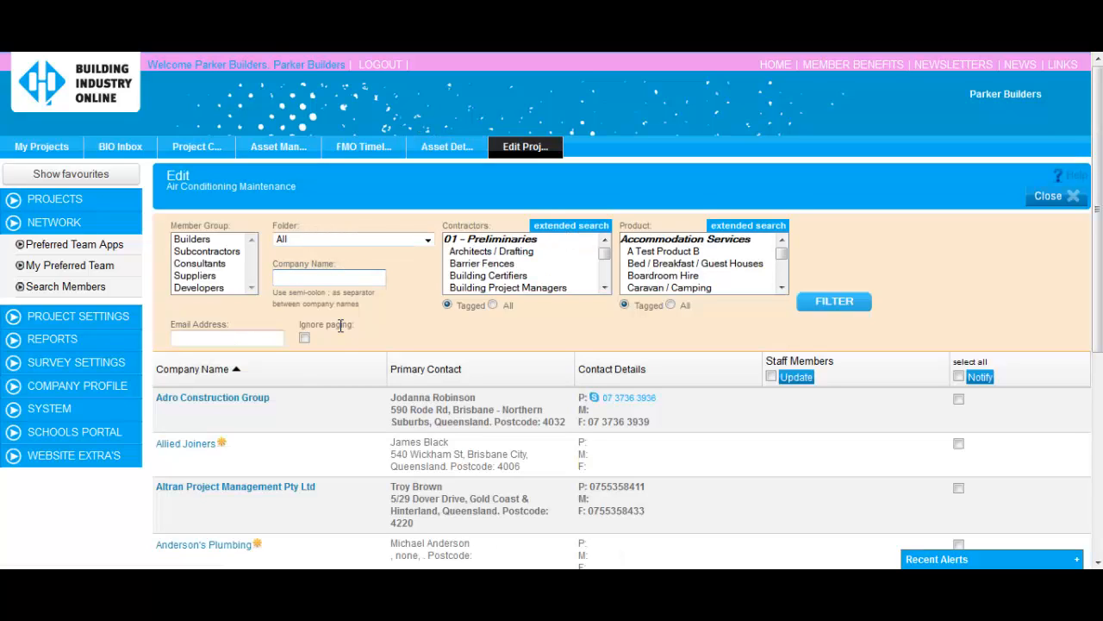
type("JL Elec")
left_click(841, 302)
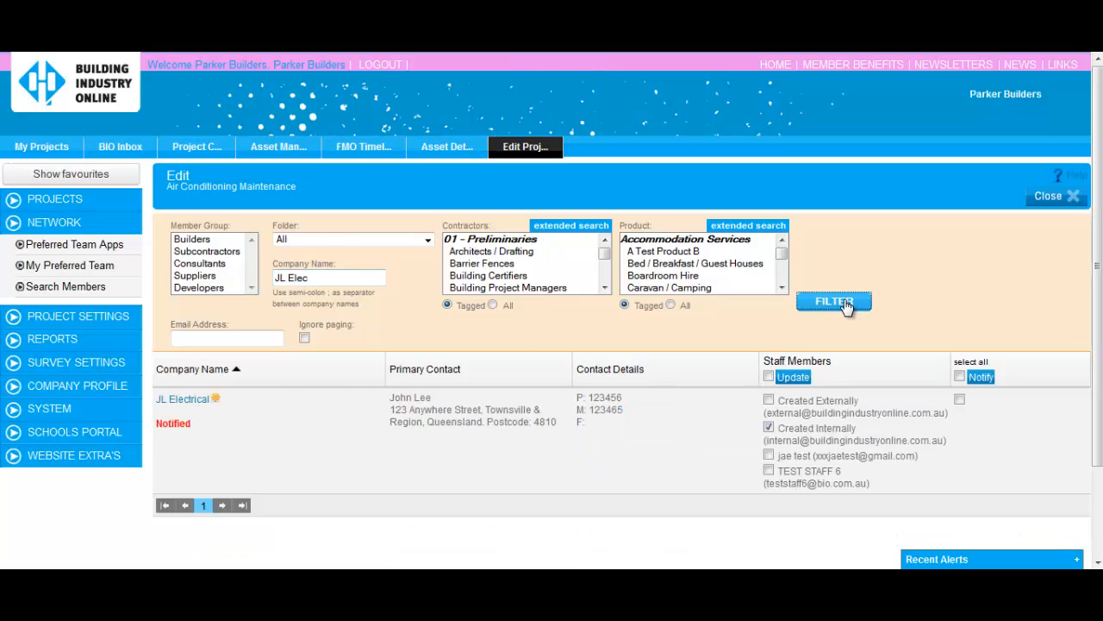
Step: Notify JL Electrical through Fasttrack with a blank message and the default email template, and return to the work order details
left_click(959, 399)
left_click(981, 377)
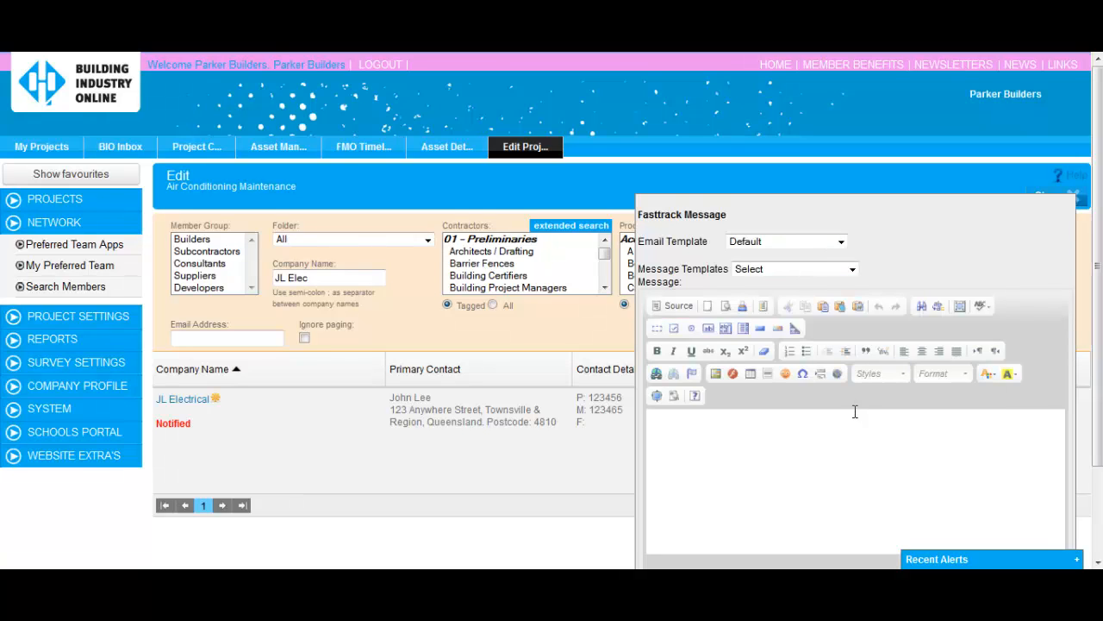
scroll(837, 437, "down", 2)
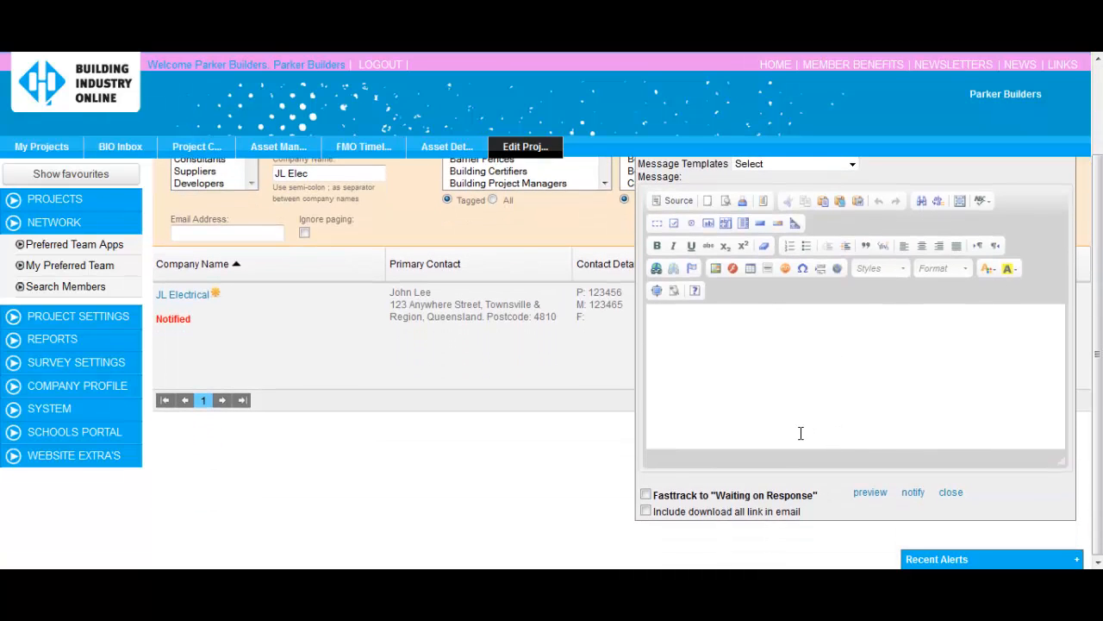
left_click(913, 493)
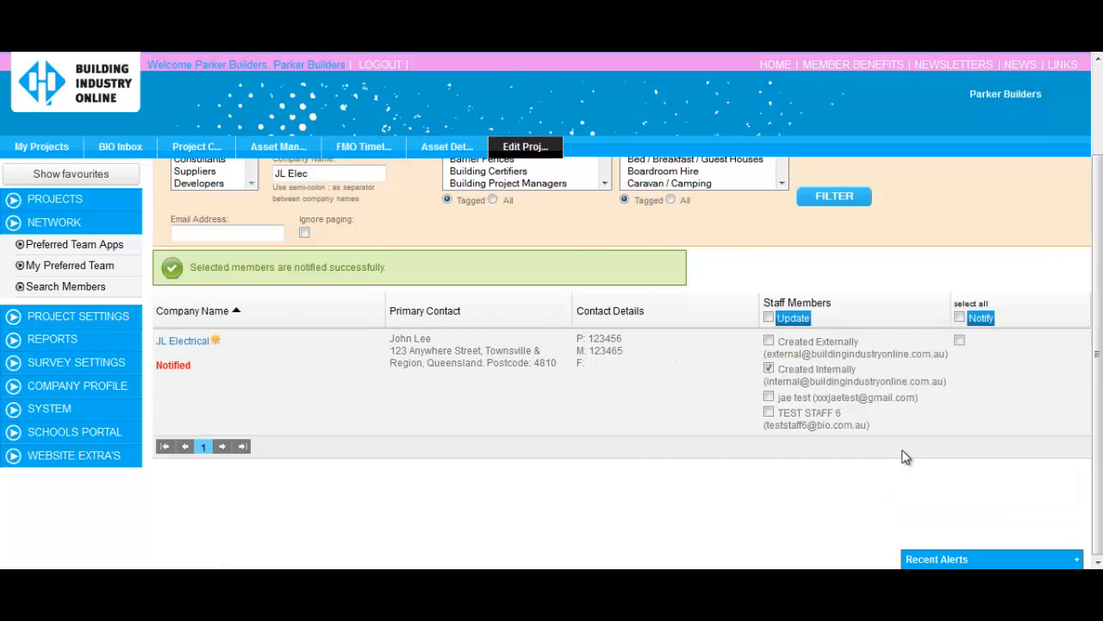
scroll(904, 455, "up", 2)
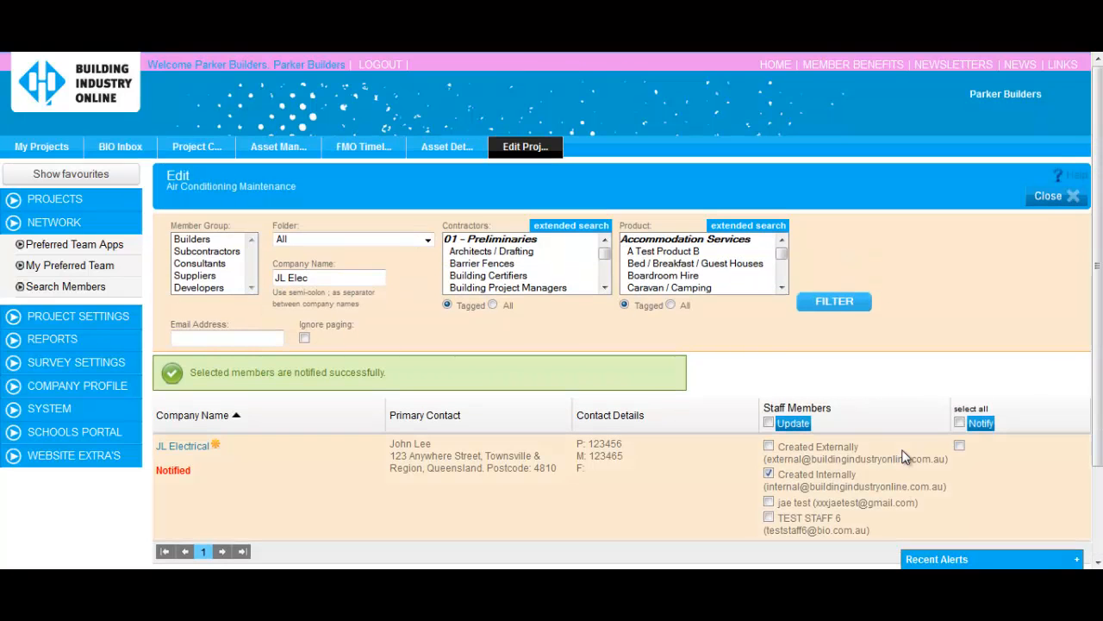
left_click(1050, 198)
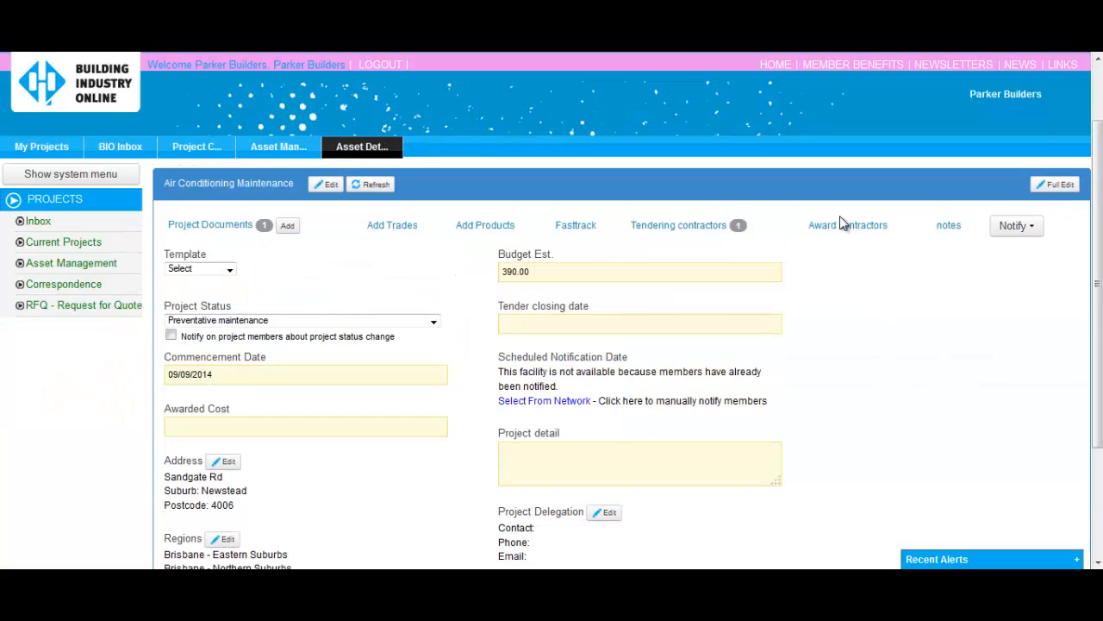
Step: Open JL Electrical's submitted documents from the tendering contractors and view Electrical quote.pdf
left_click(692, 225)
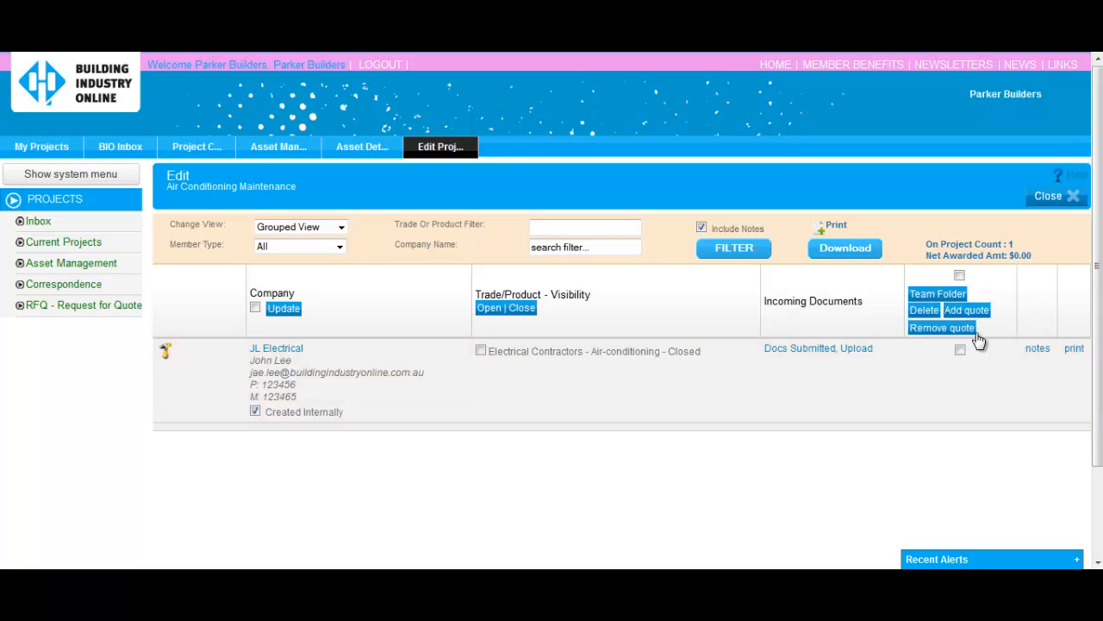
left_click(773, 350)
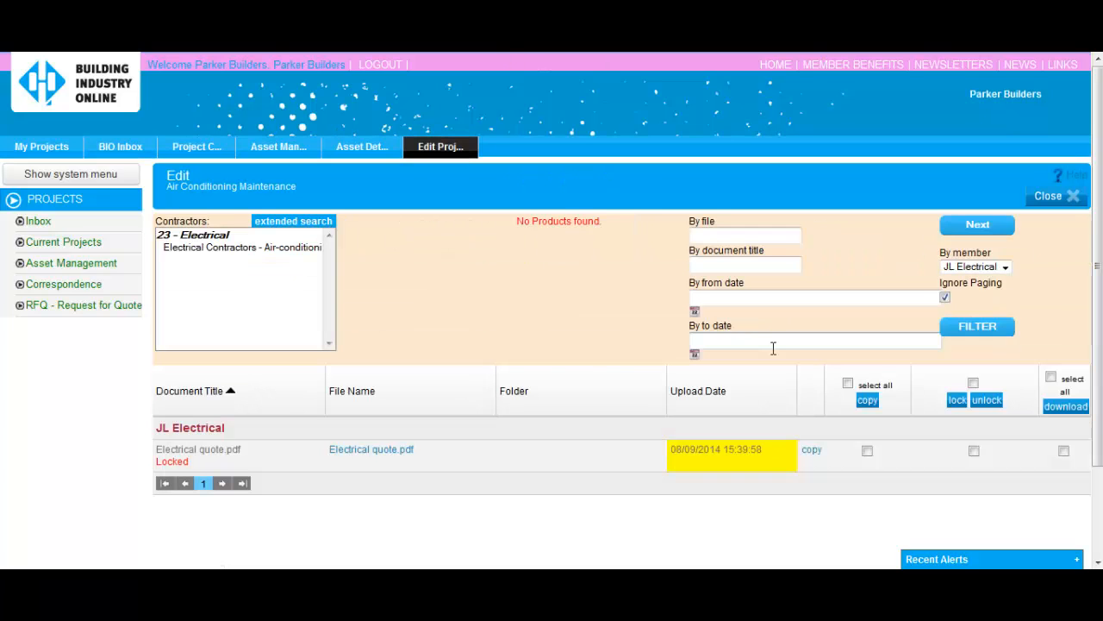
left_click(357, 452)
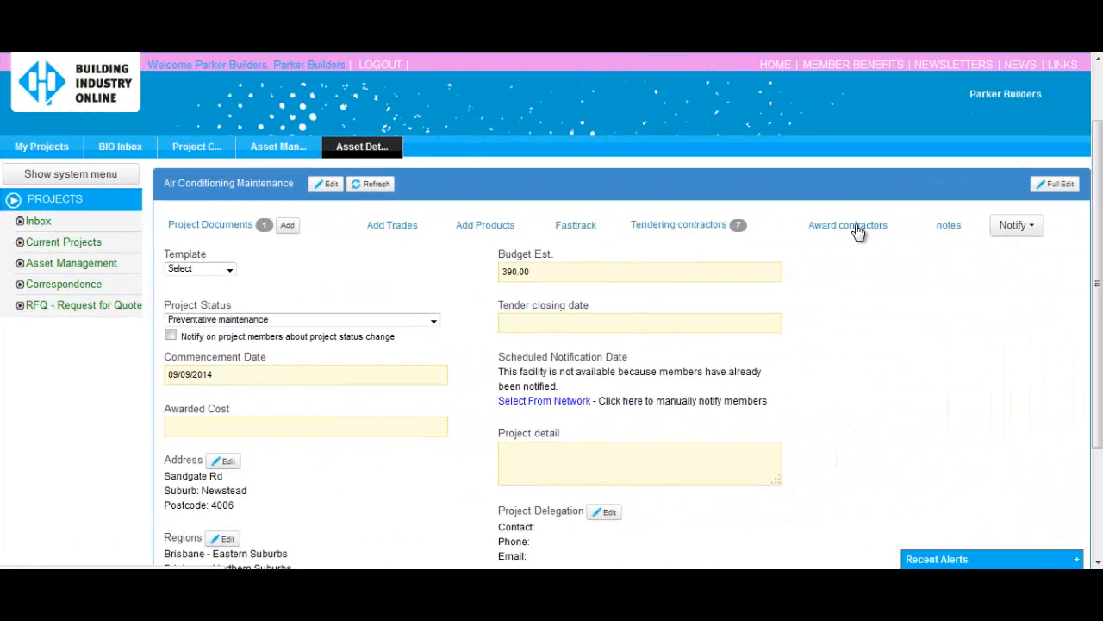
Step: Select JL Electrical among the contractors available for award and open the award form
left_click(829, 227)
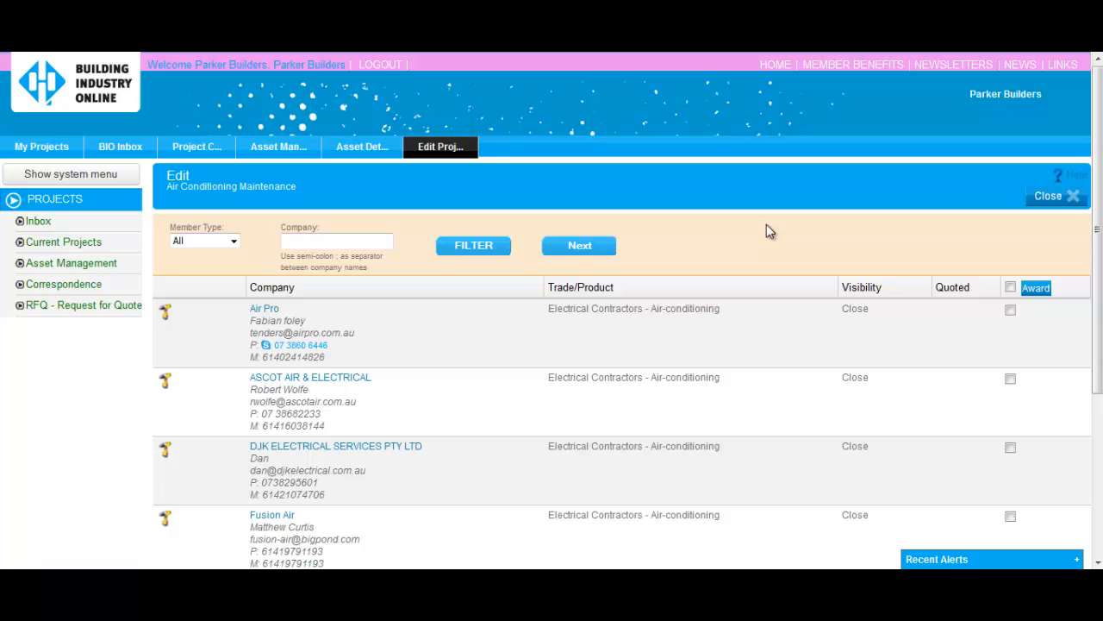
scroll(1097, 244, "down", 3)
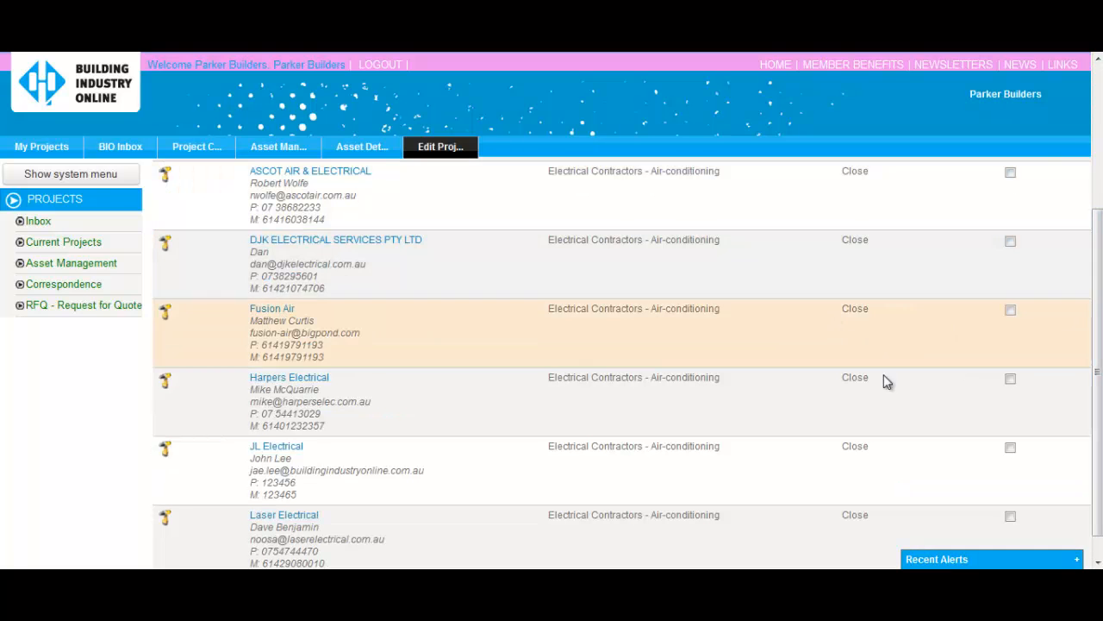
left_click(1011, 447)
scroll(840, 415, "up", 3)
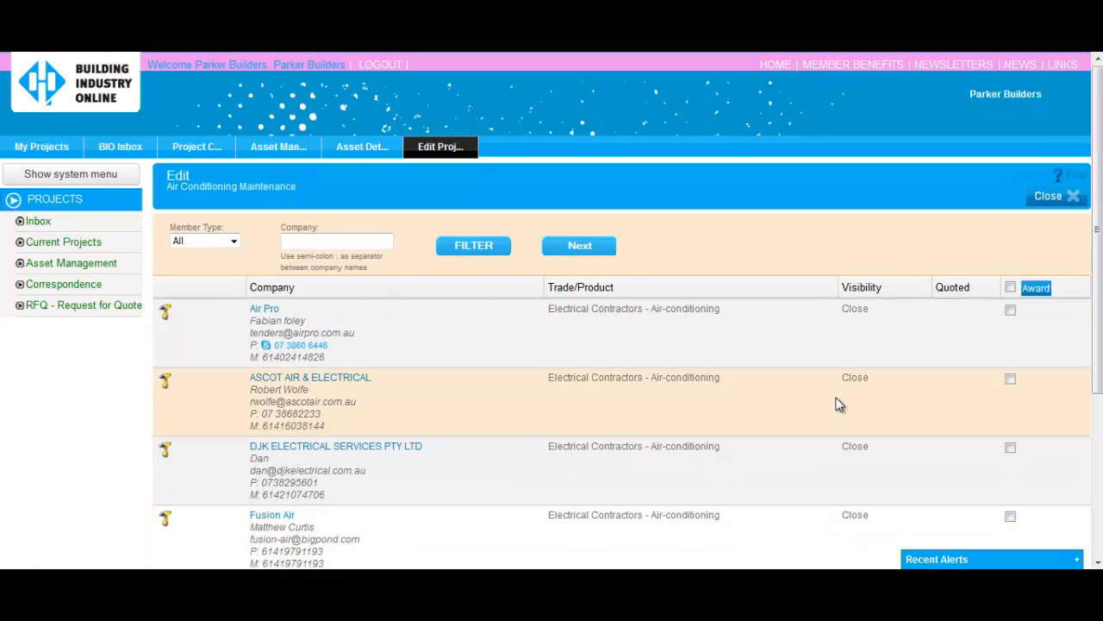
left_click(1035, 288)
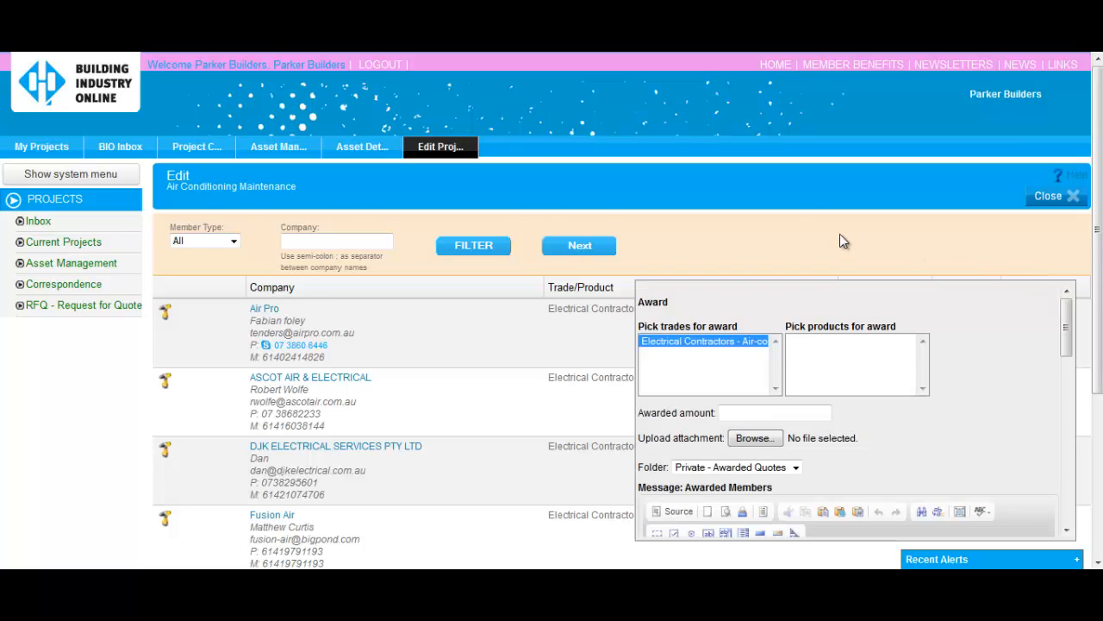
Step: Set the awarded amount to 390.00 and write the awarded-members message "Congratulations. Please confirm when you can do the job."
scroll(924, 345, "down", 2)
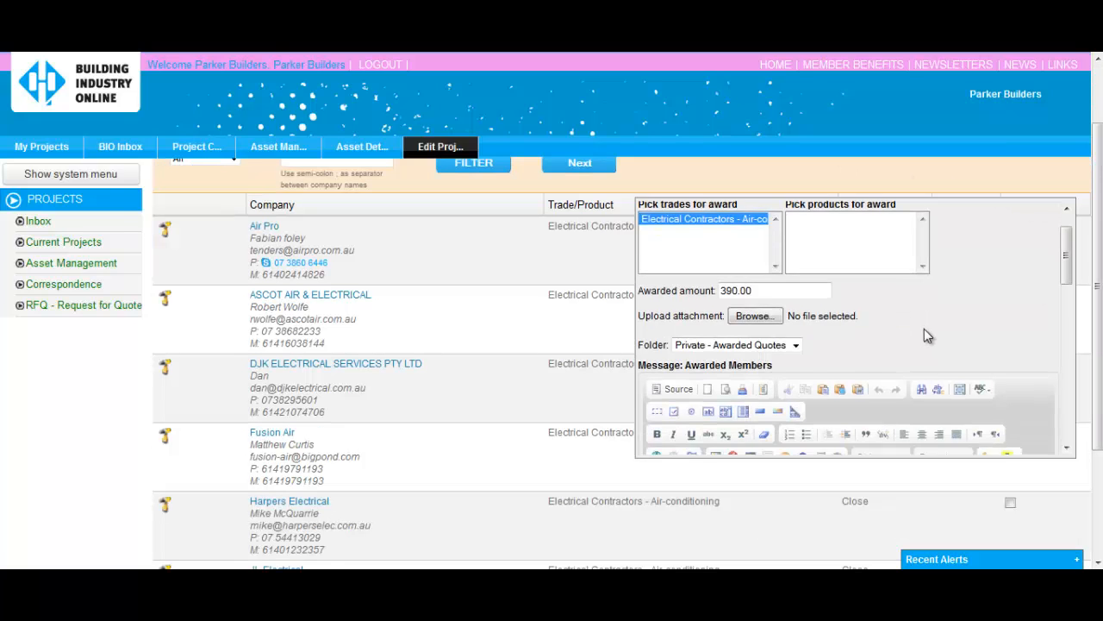
scroll(924, 328, "down", 2)
left_click(791, 394)
type("congra")
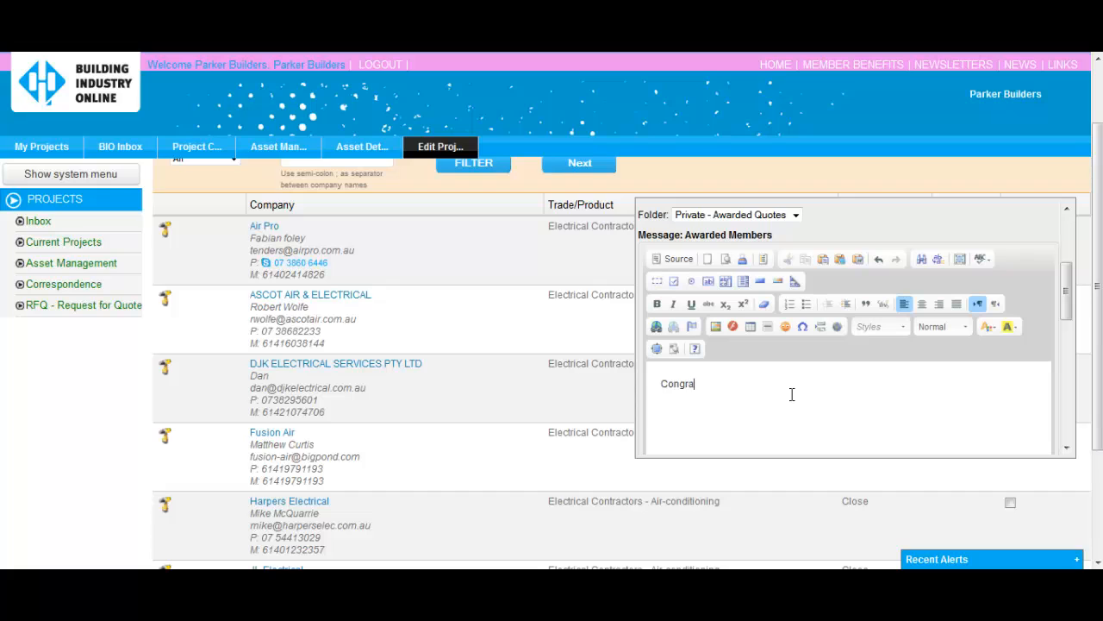
type("tulations. Please confirm when you can do the job.")
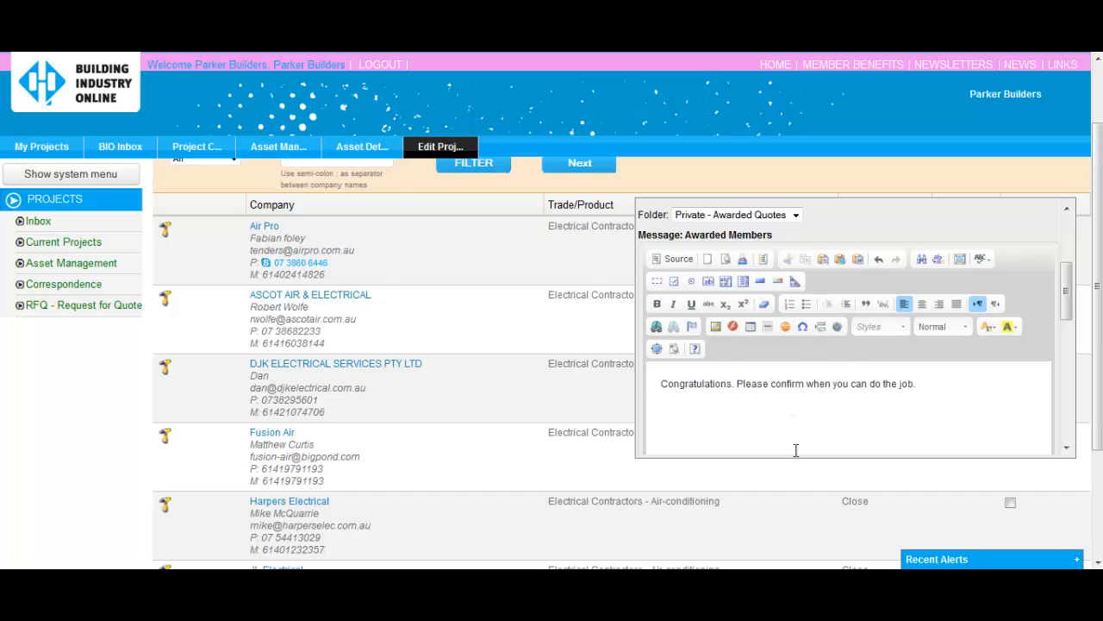
Step: Write the not-awarded message "Thanks for your quote, however you have been unsuccessful this time." and submit the award
scroll(802, 401, "down", 3)
left_click(803, 400)
type("Thanks for your quote")
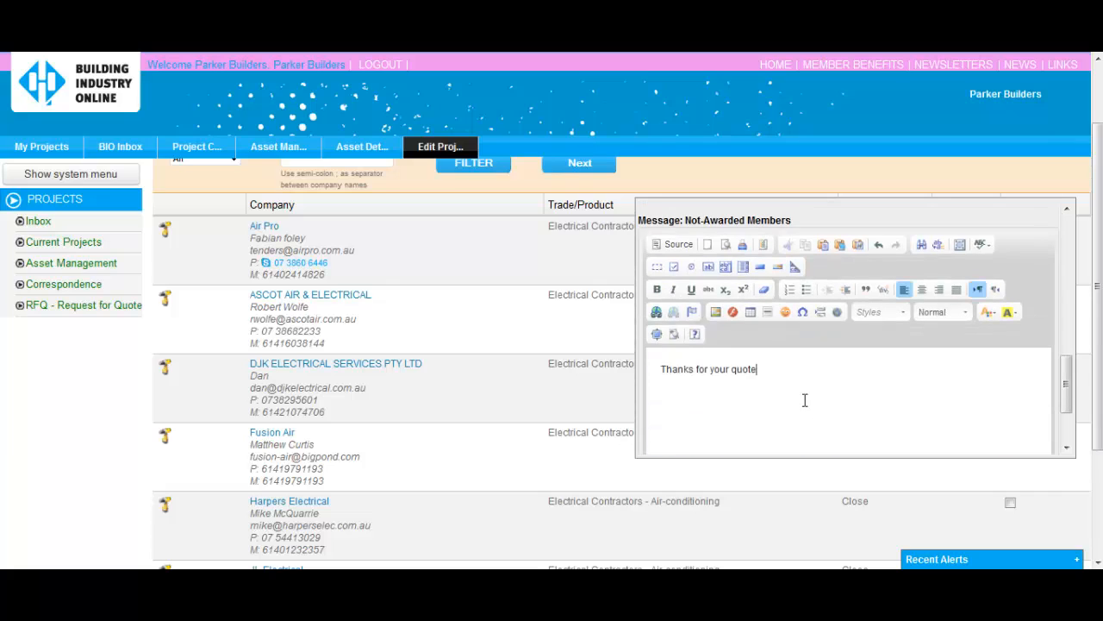
type(", however you have been unsuccessful this time.")
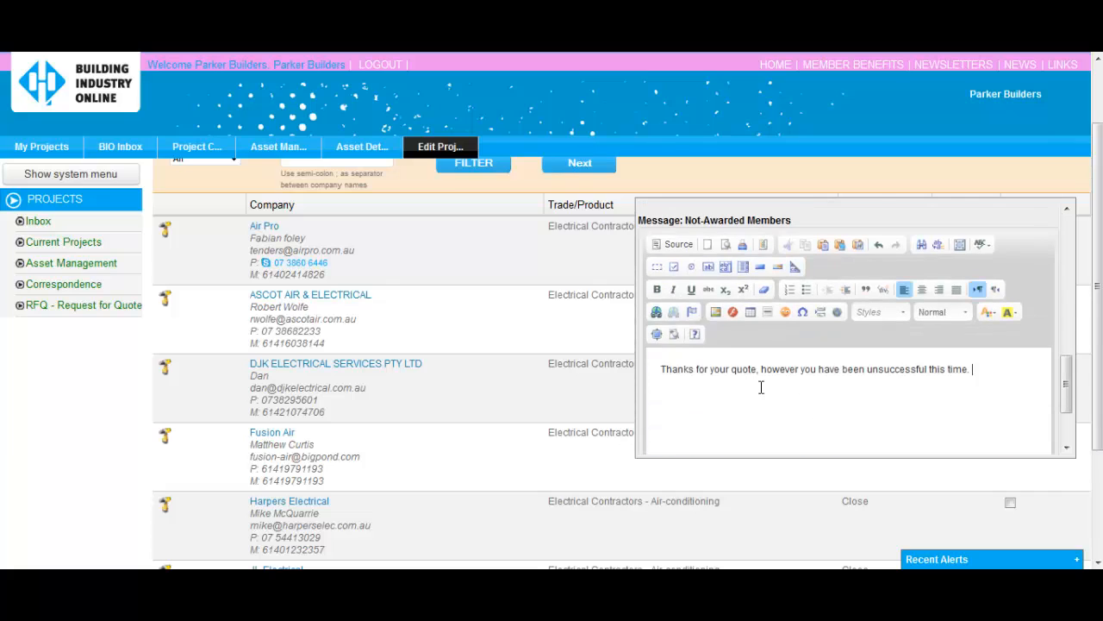
scroll(805, 400, "down", 2)
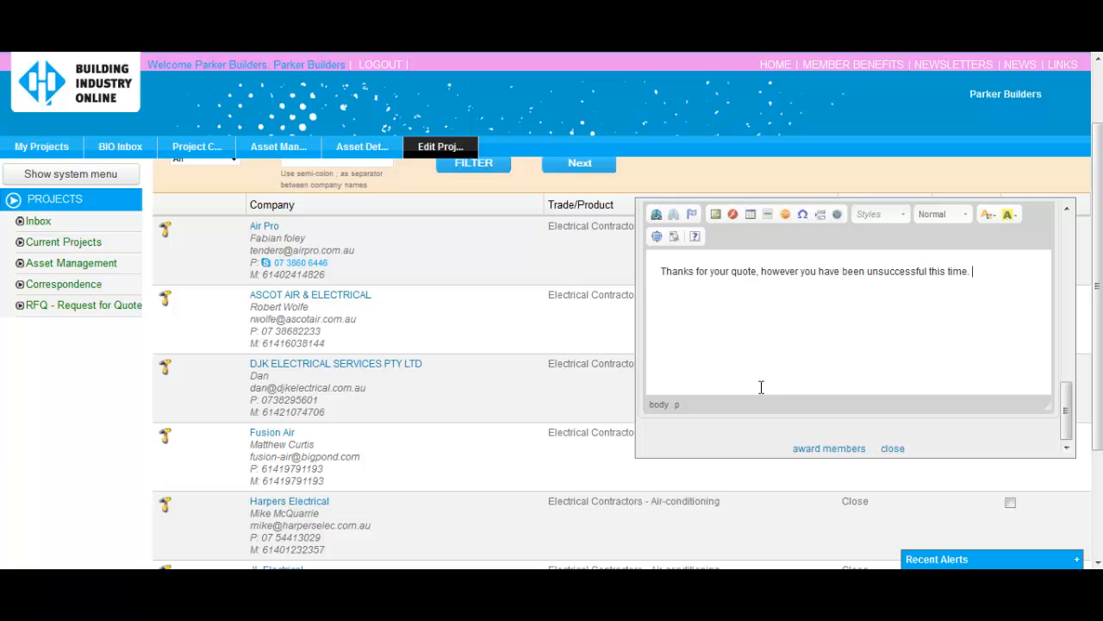
left_click(842, 445)
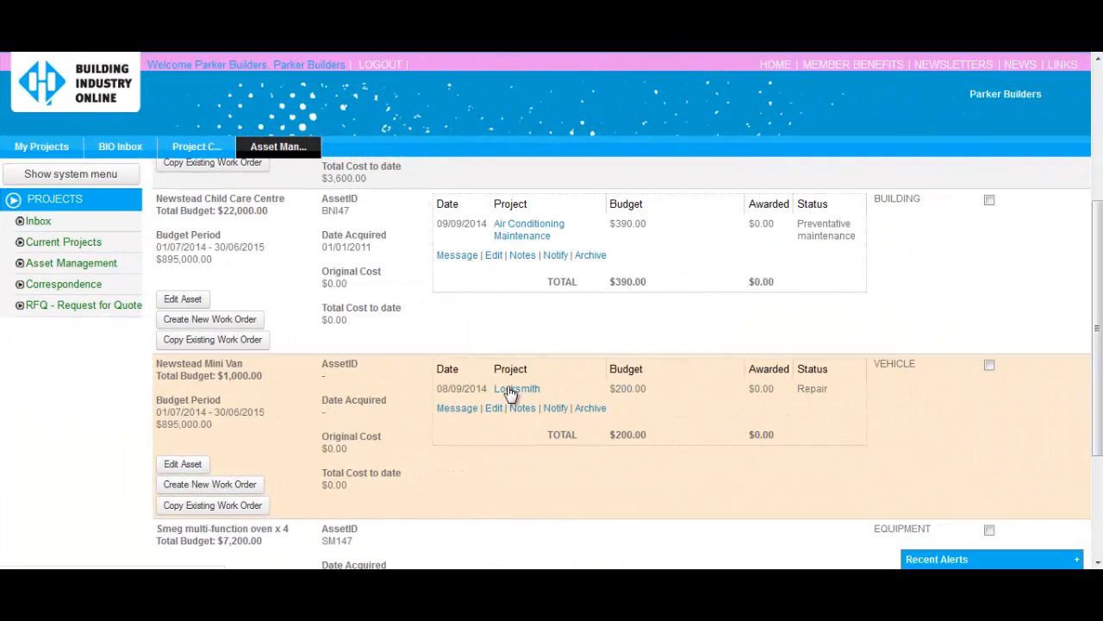
Step: Set the scheduled notification date of the Newstead Mini Van's Locksmith work order to 31/10/2014 and save the update
left_click(506, 388)
left_click(556, 375)
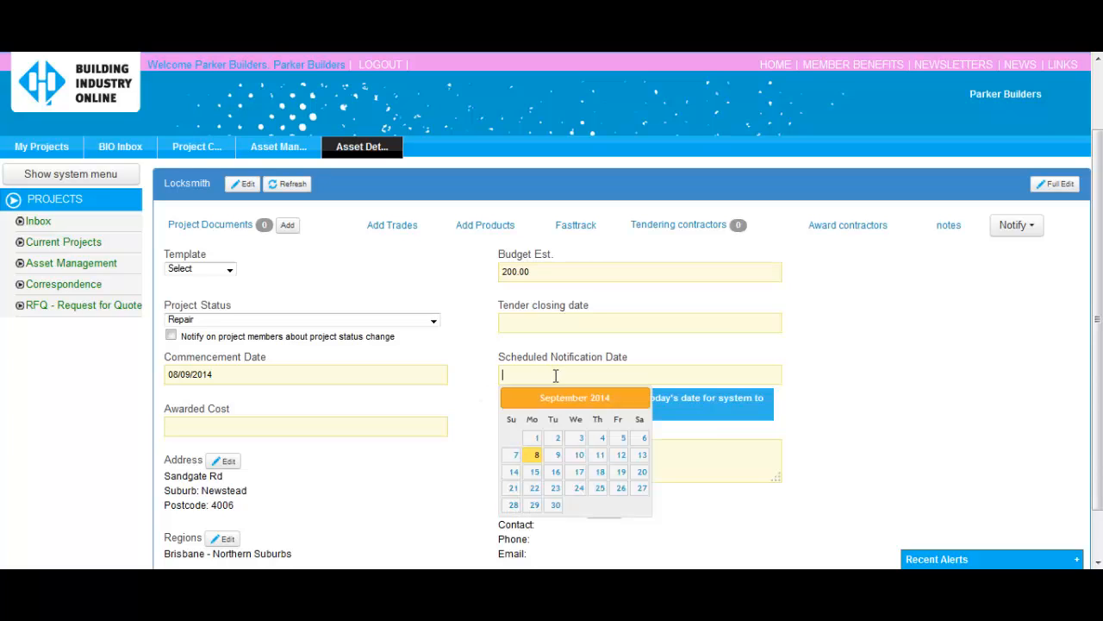
left_click(639, 397)
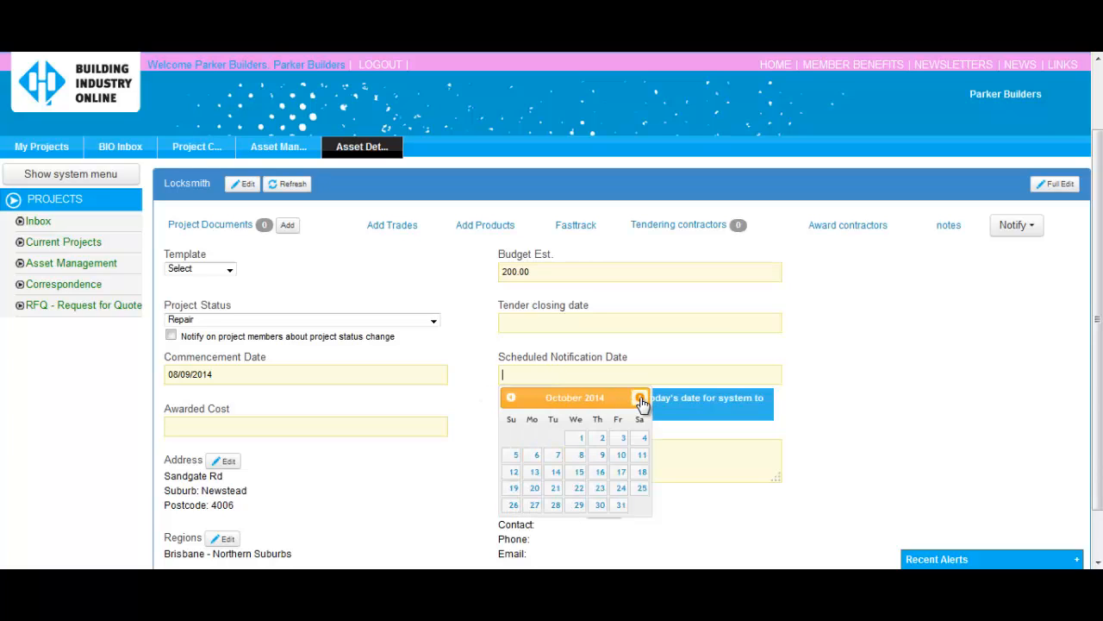
left_click(618, 505)
scroll(486, 419, "down", 2)
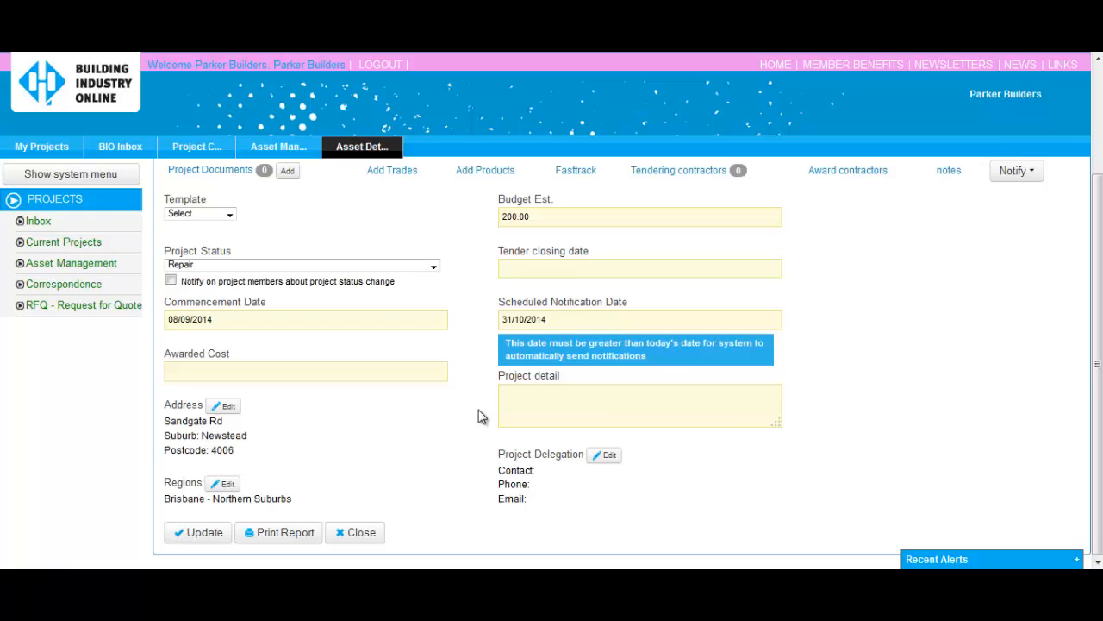
left_click(168, 536)
scroll(1098, 290, "down", 3)
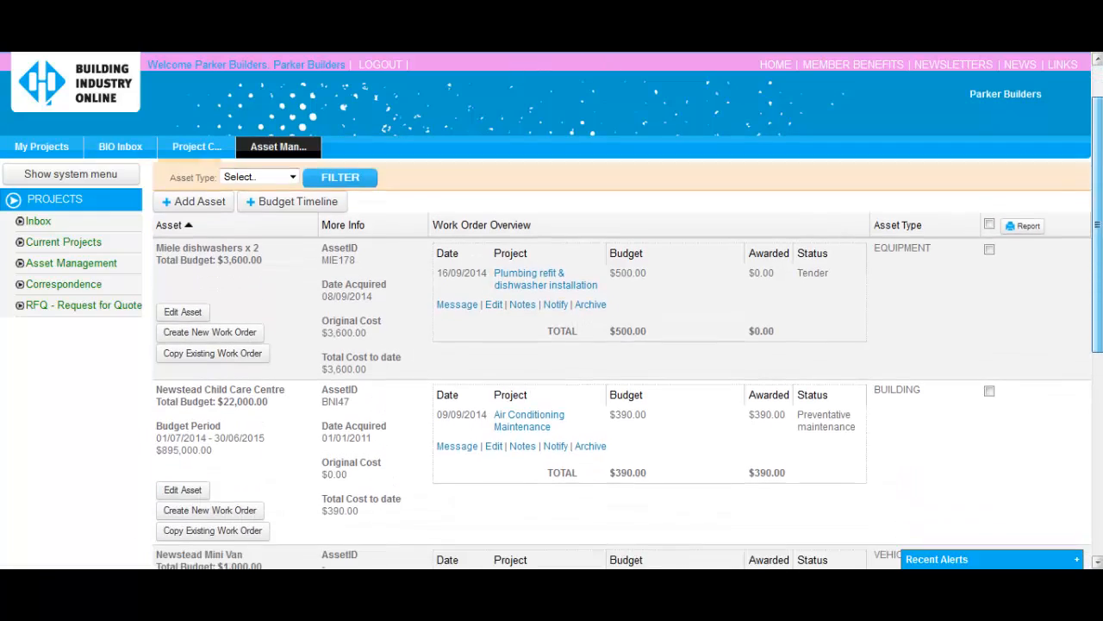